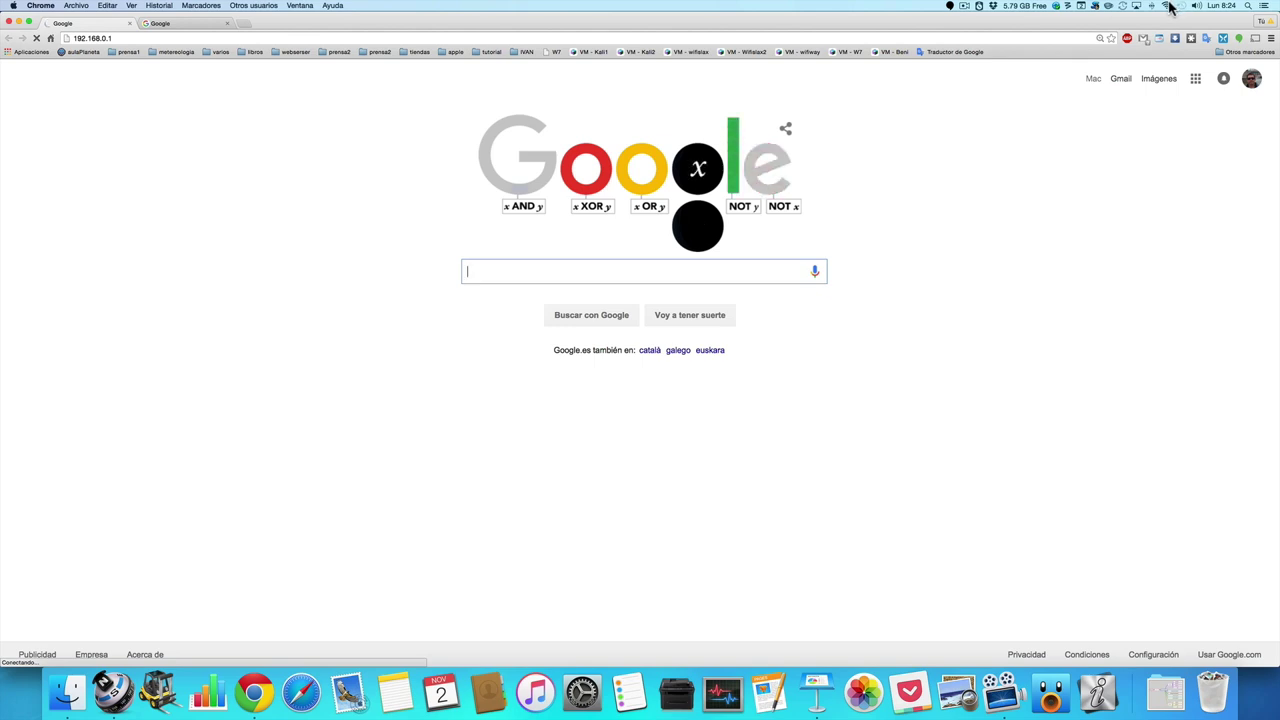
Set the Mac's Ethernet IPv4 configuration to DHCP with manual address 192.168.0.10, apply it and close the network preferences
left_click(1167, 6)
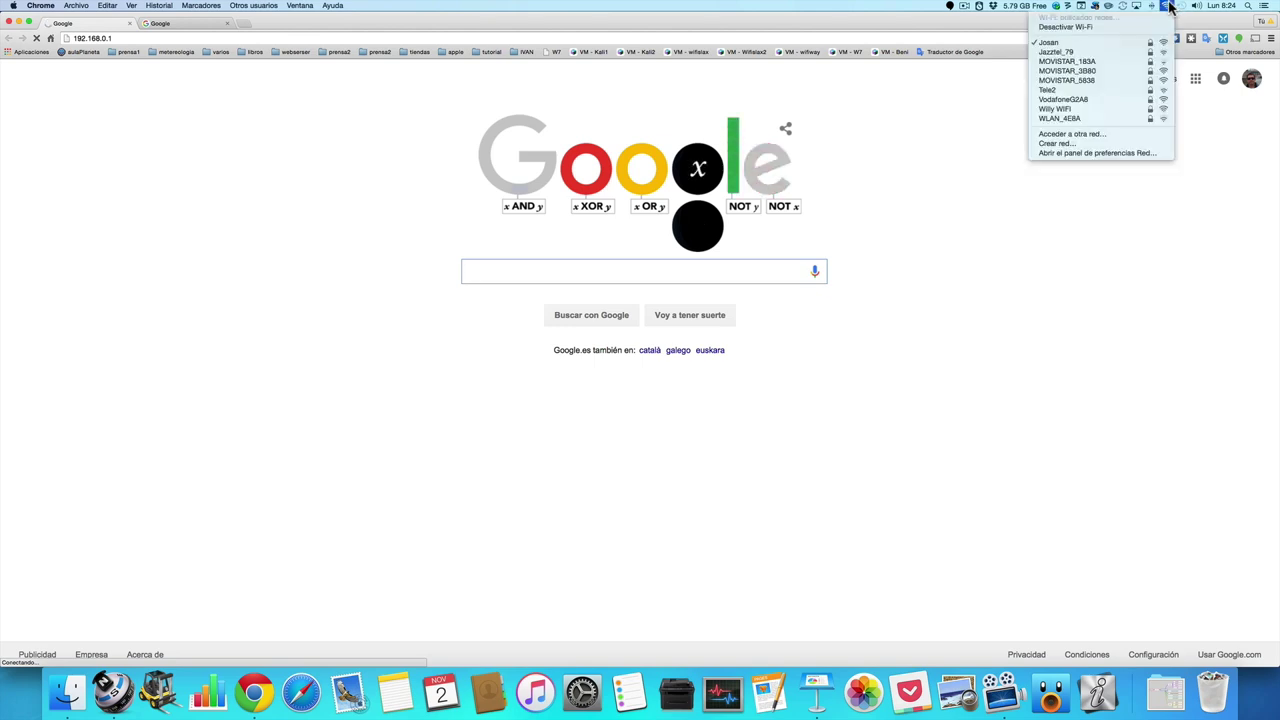
left_click(1110, 154)
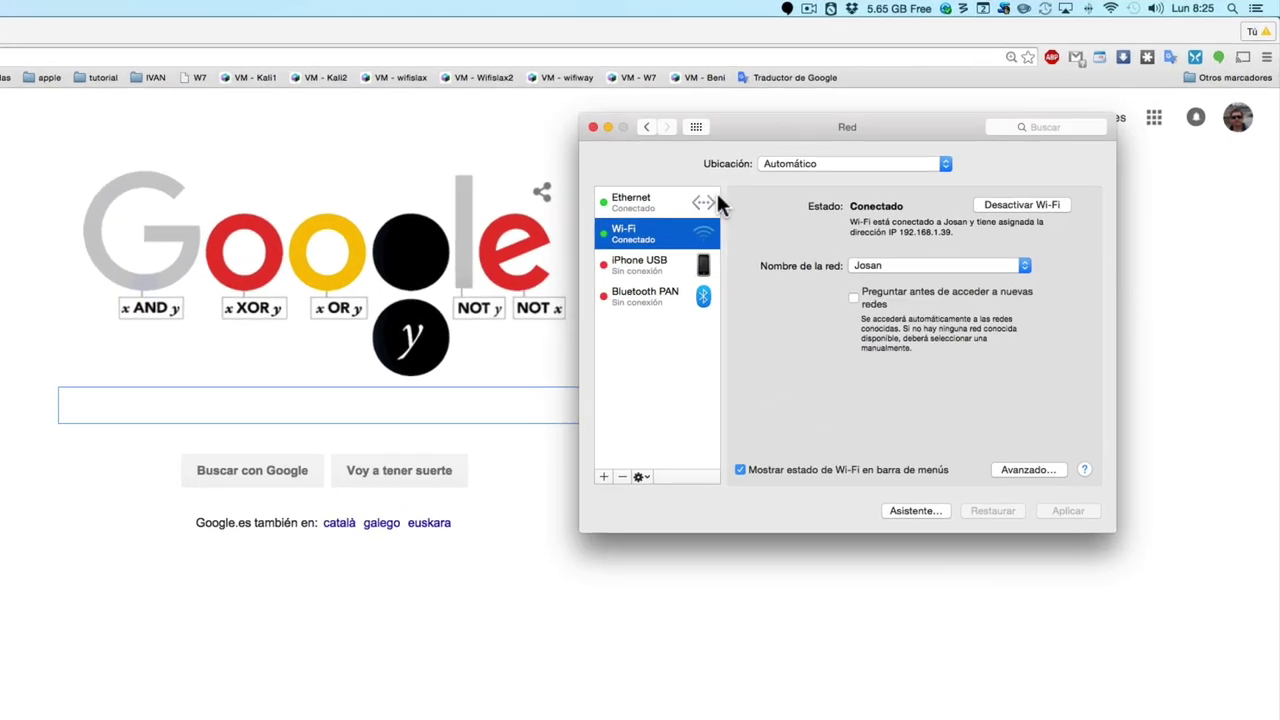
left_click(900, 134)
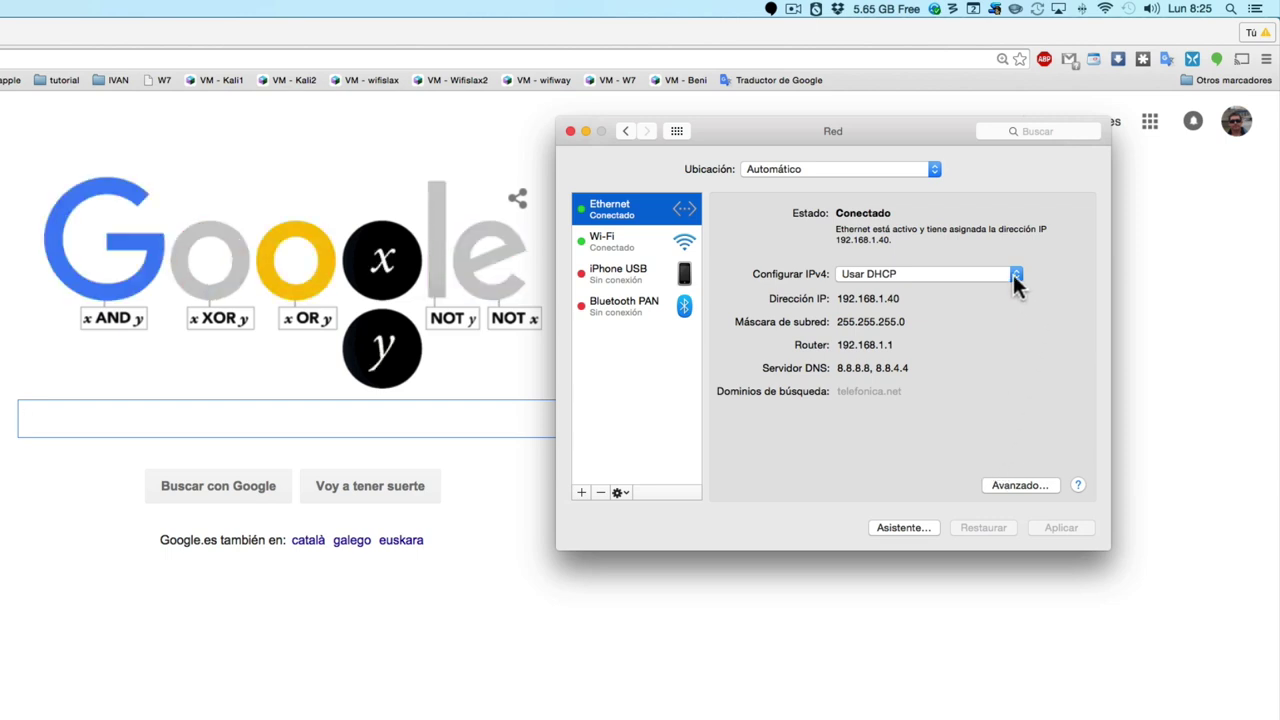
left_click(1020, 485)
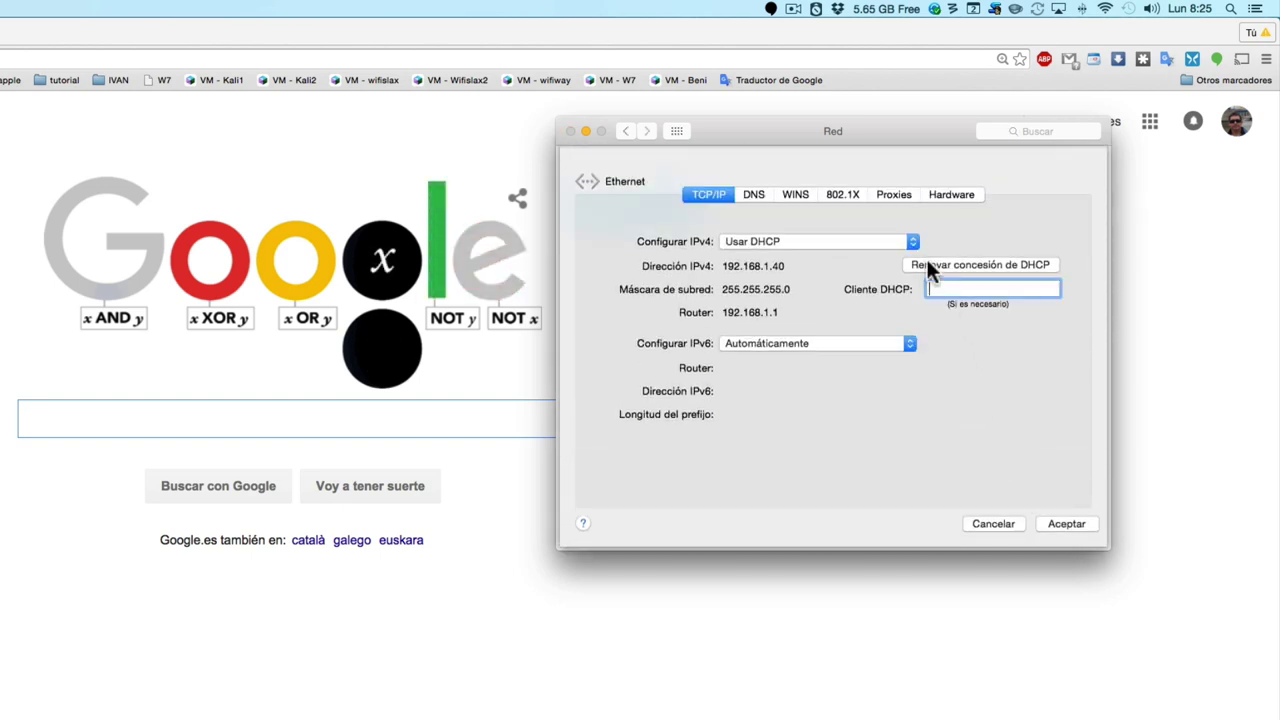
left_click(913, 243)
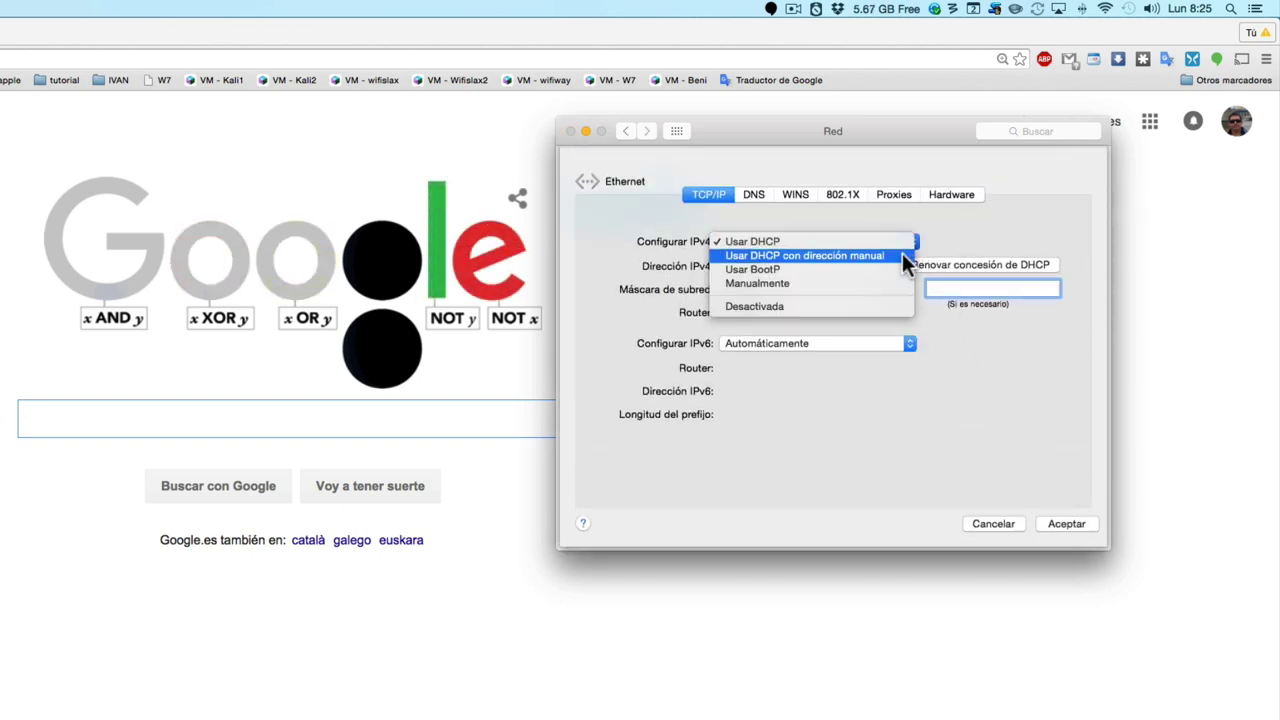
left_click(902, 255)
left_click_drag(770, 263, 694, 252)
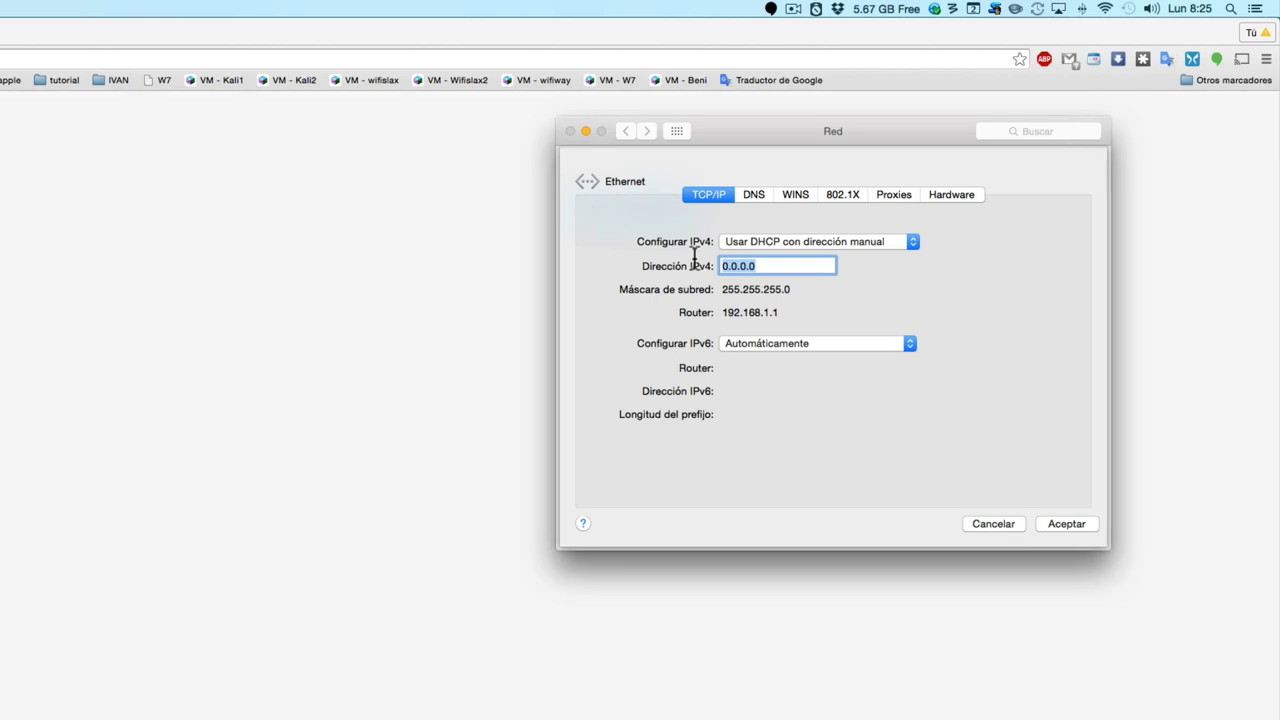
type("192.168.0.10")
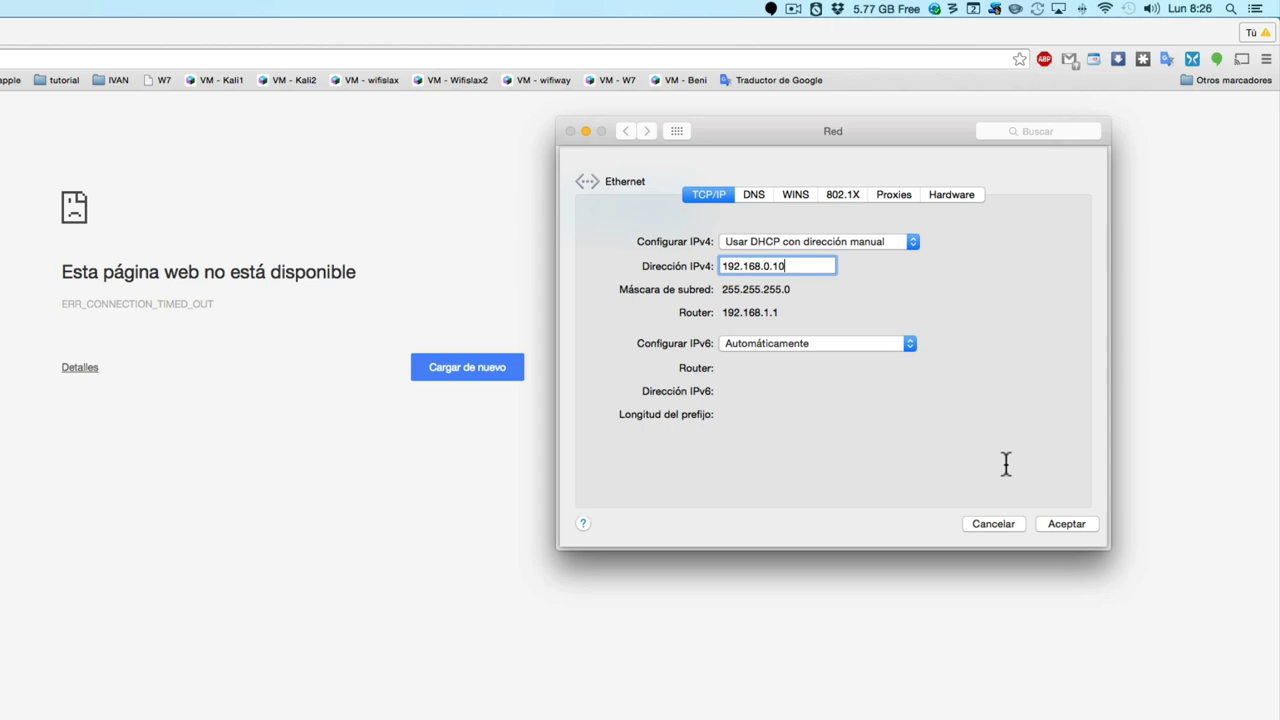
left_click(1063, 523)
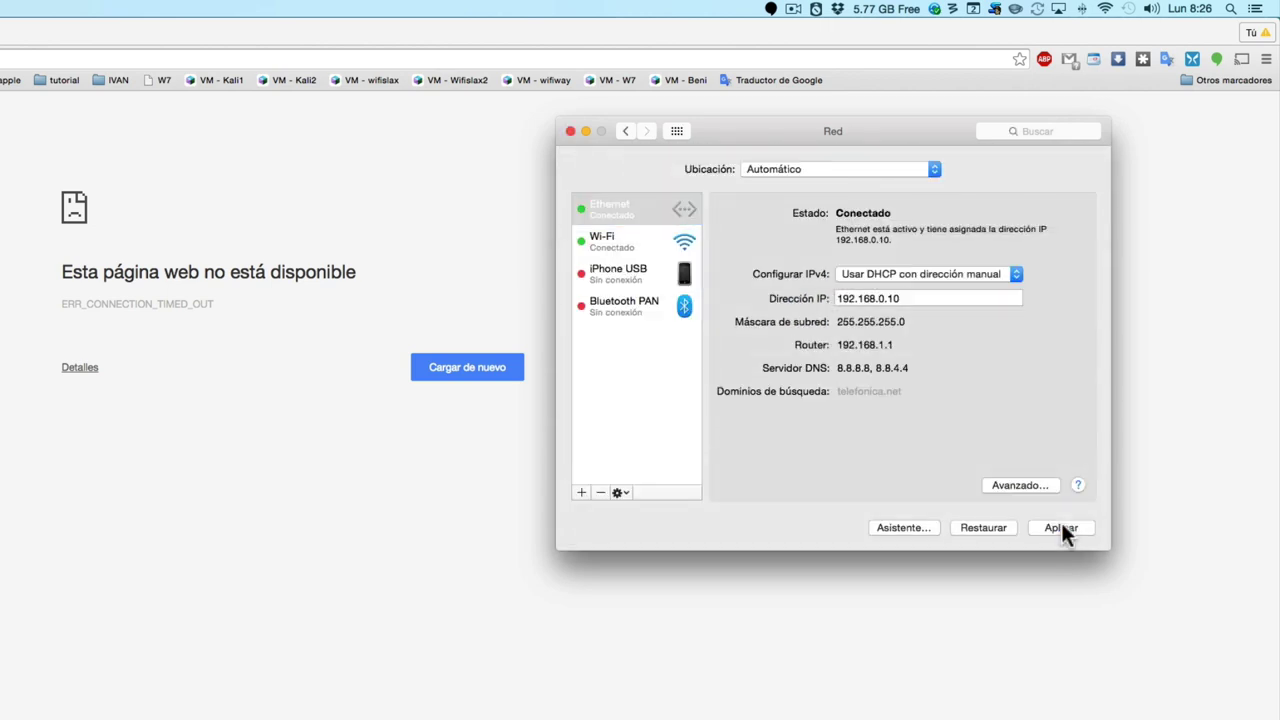
left_click(1062, 527)
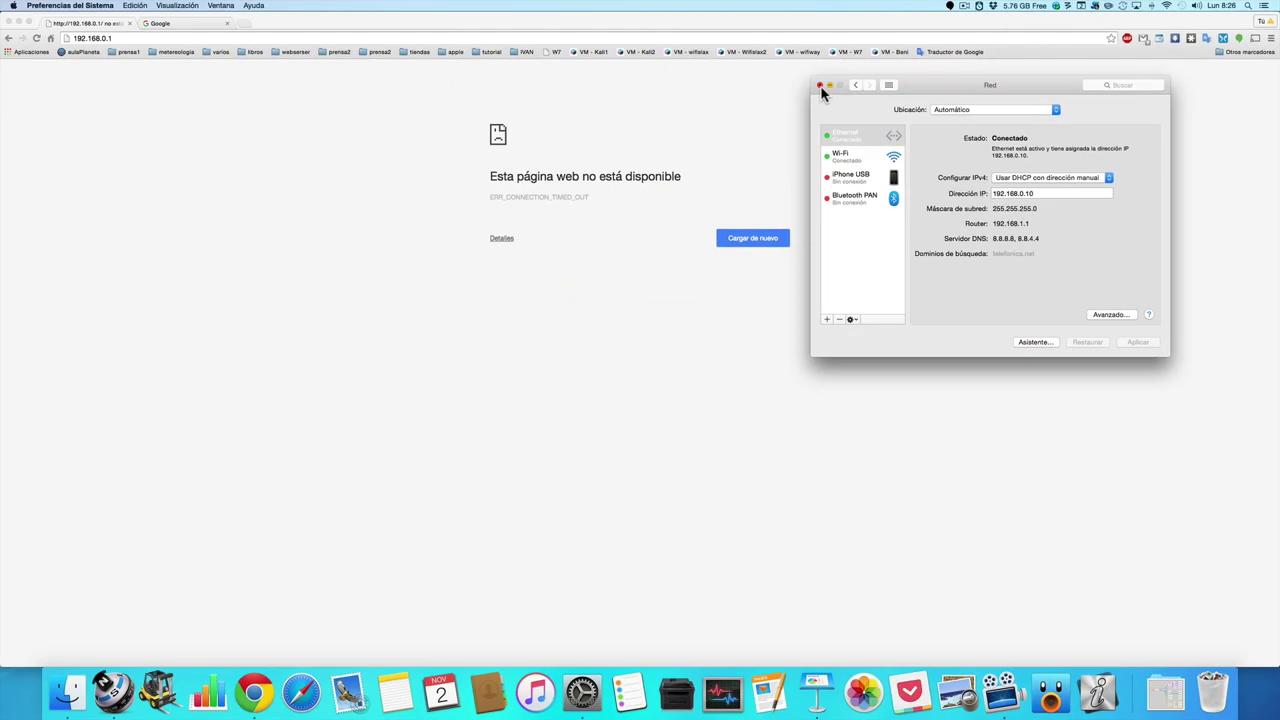
left_click(570, 131)
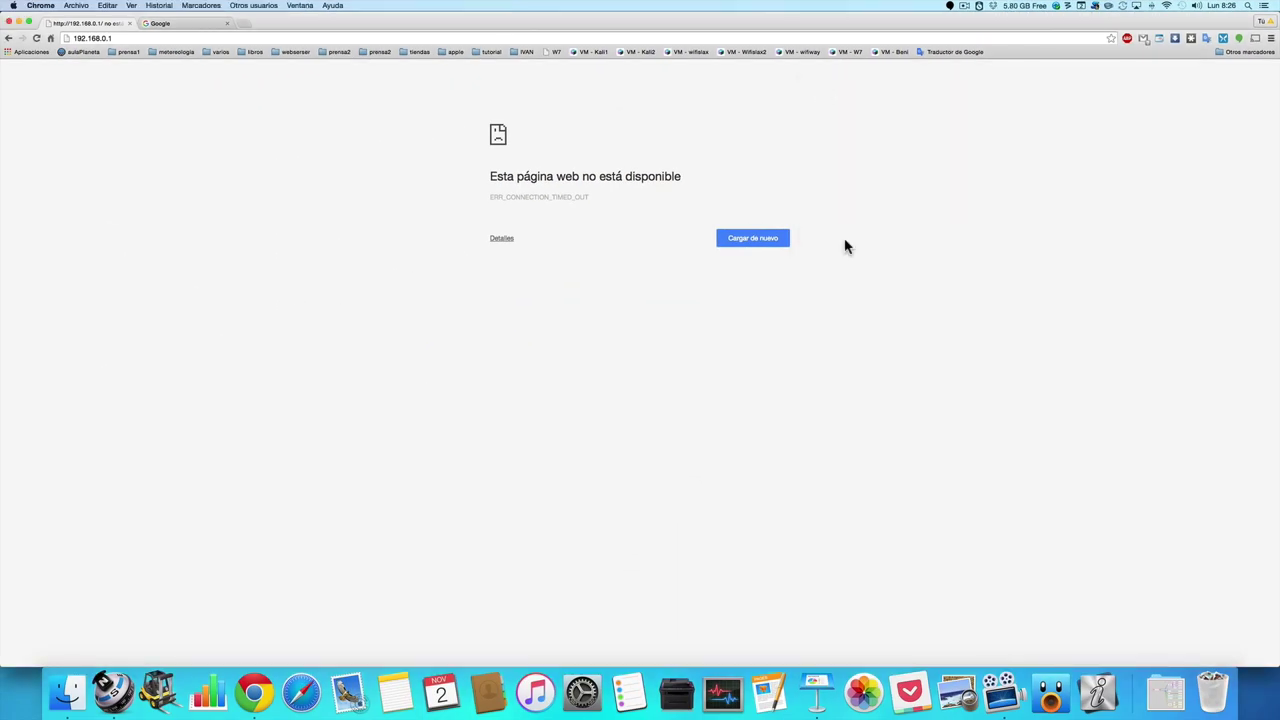
Reload the switch's management page at 192.168.0.1 and log in with the admin user name and account password
left_click(830, 40)
key("Return")
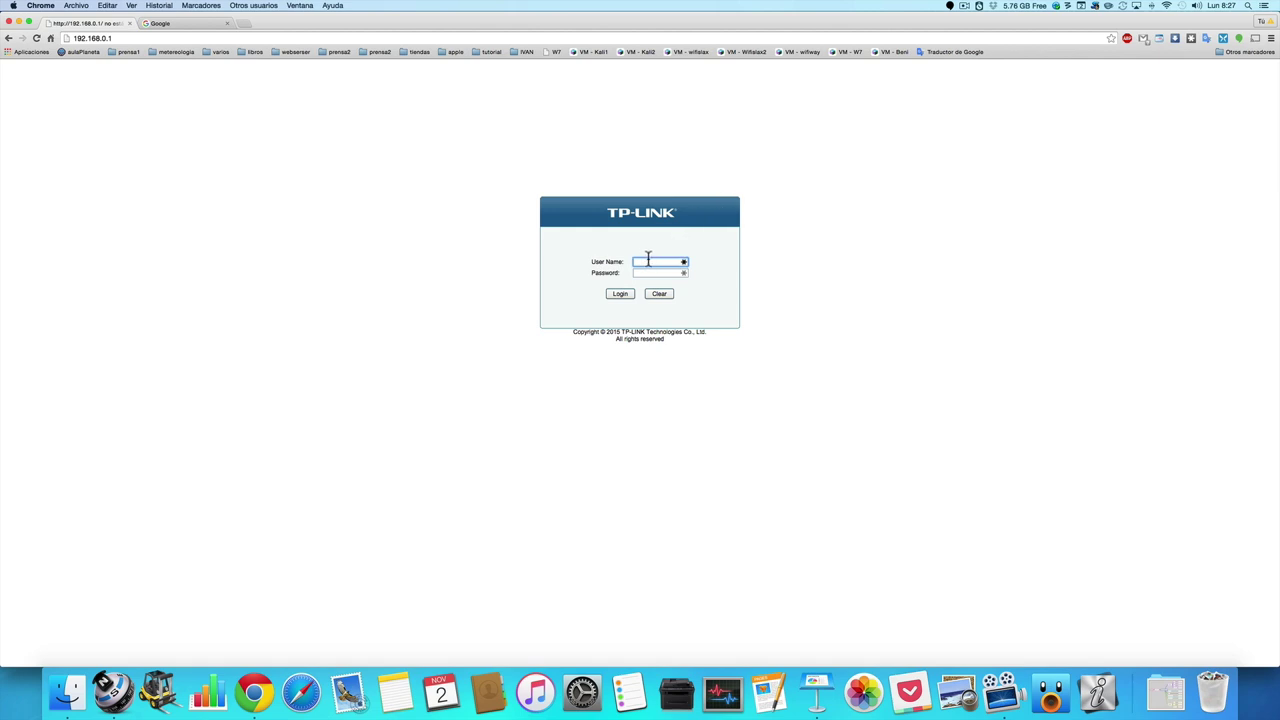
type("ad")
key("Tab")
type("a")
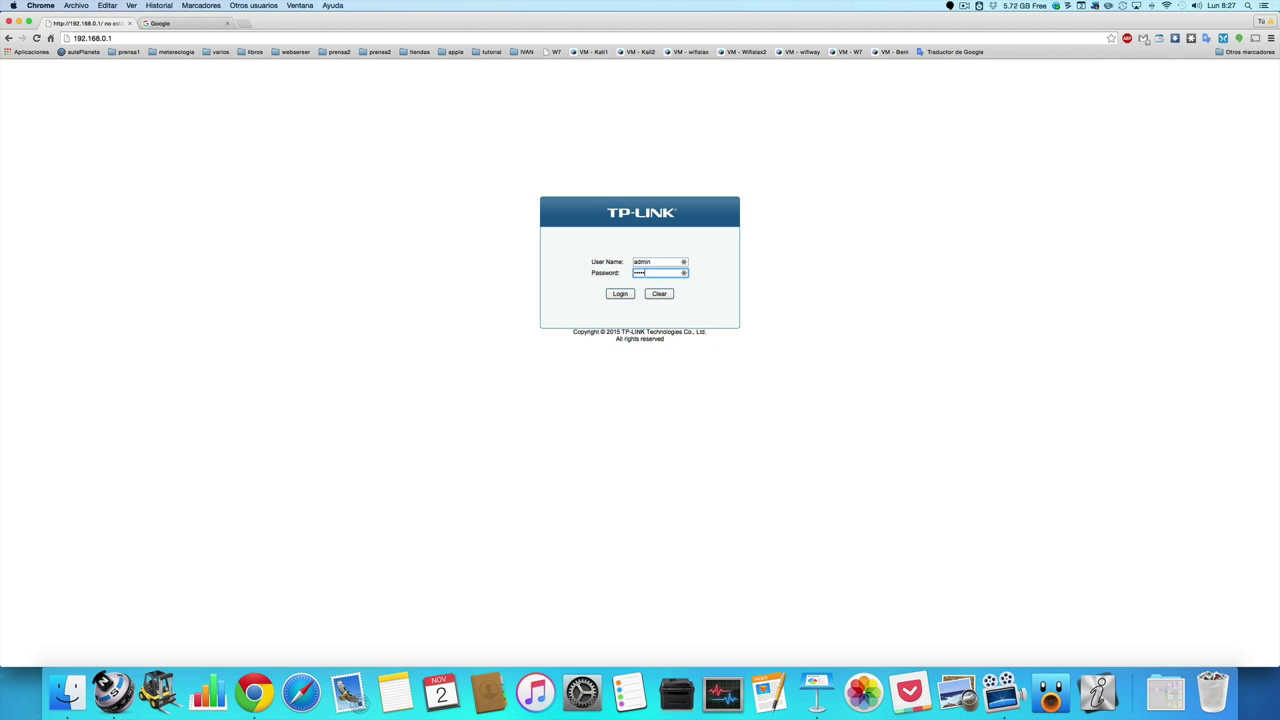
left_click(621, 294)
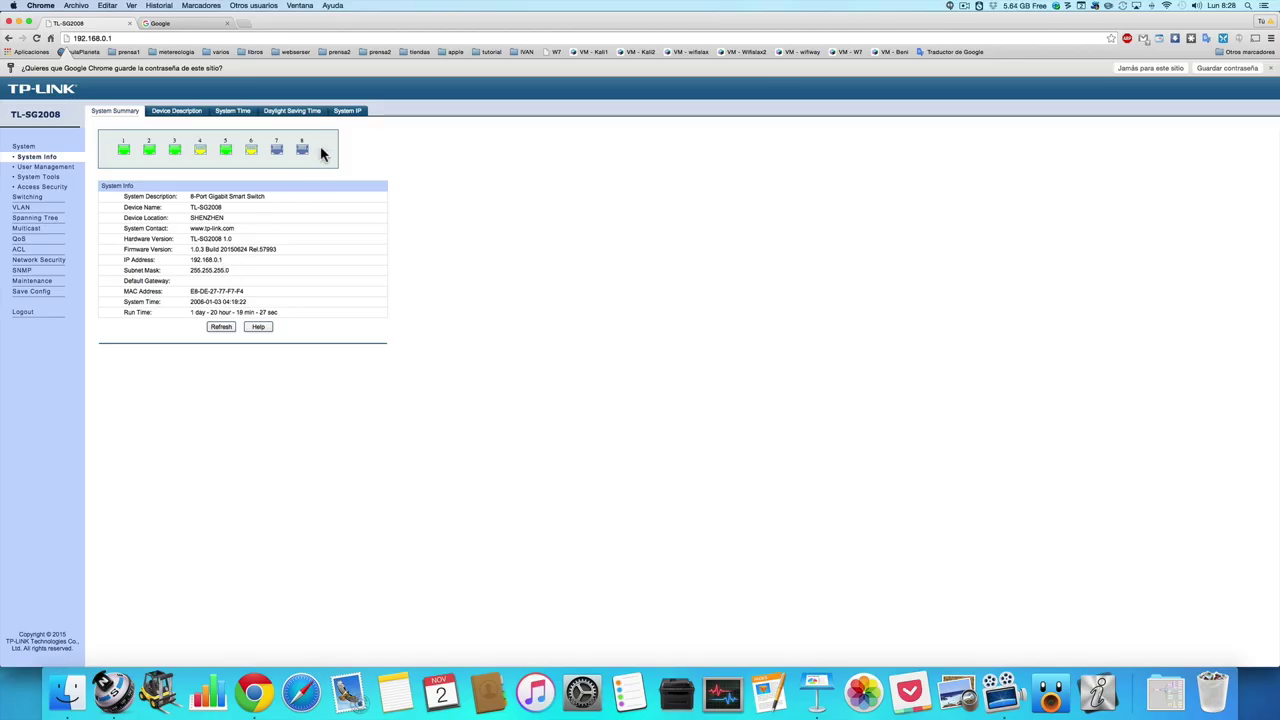
Set the switch's static system IP address to 192.168.1.50
left_click(356, 115)
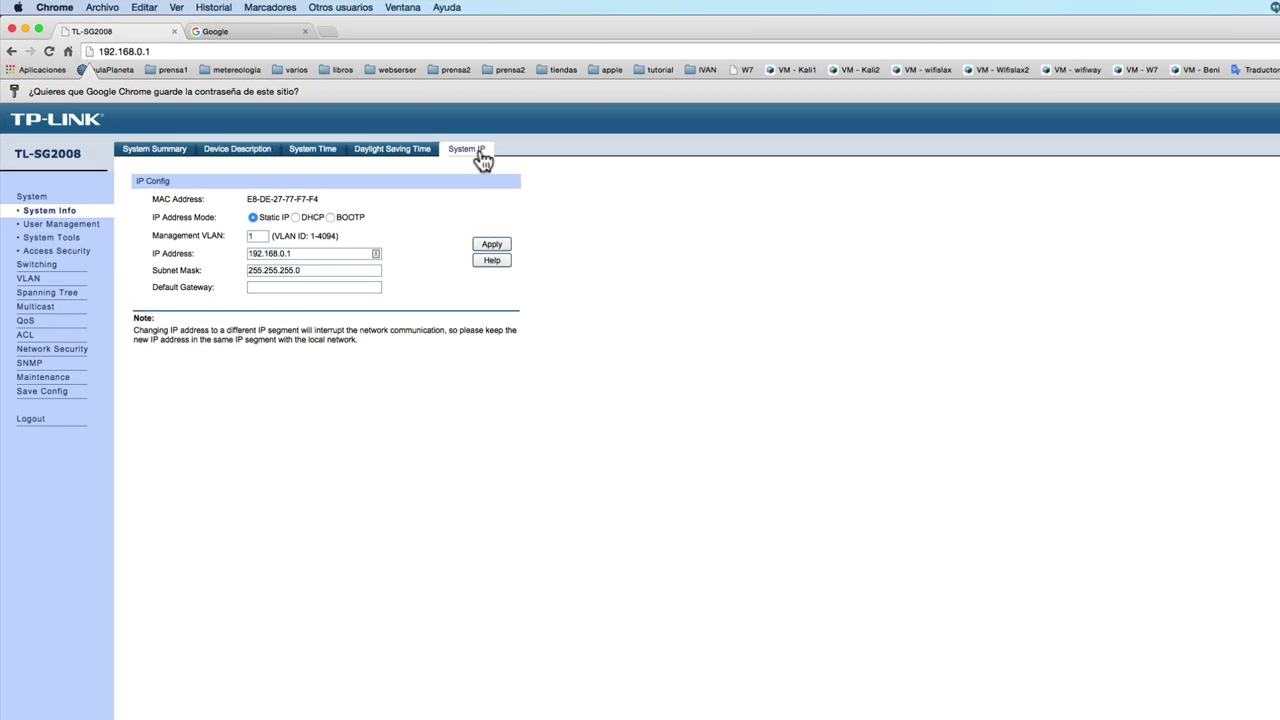
left_click(316, 281)
key("BackSpace")
key("BackSpace")
key("BackSpace")
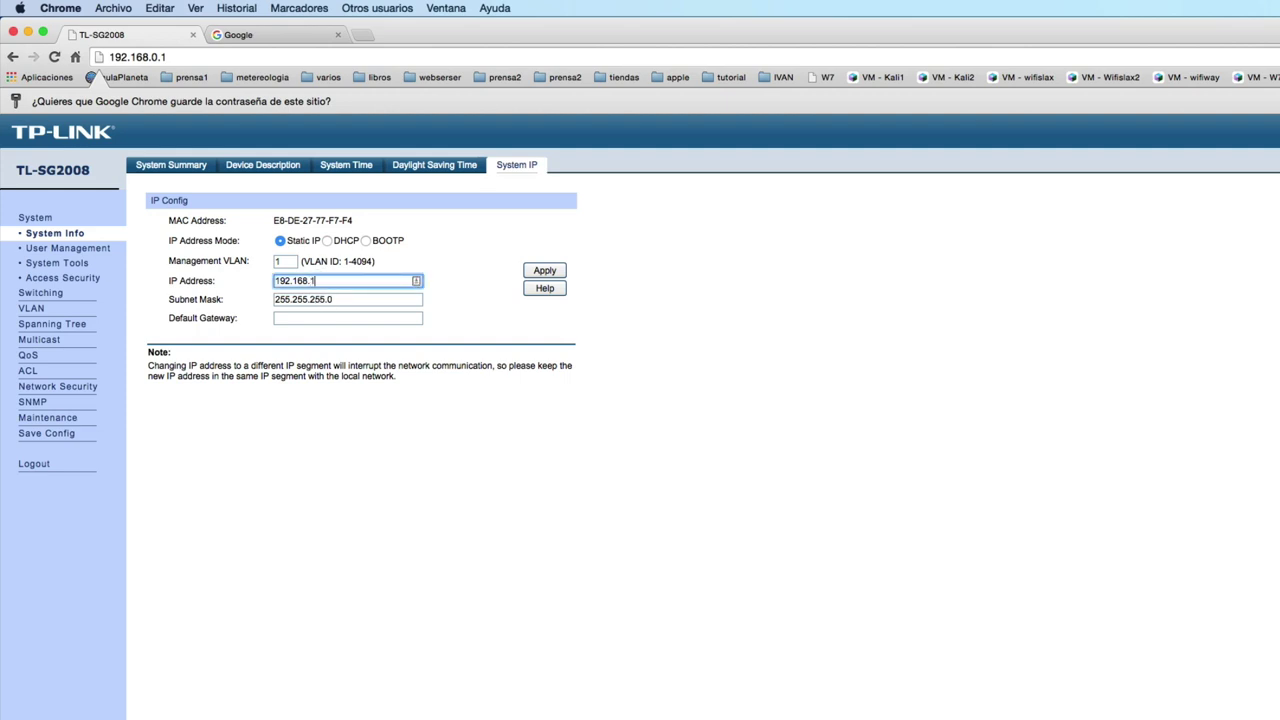
type("1.50")
Set the switch's default gateway to 192.168.1.1 and apply the IP configuration
left_click(313, 318)
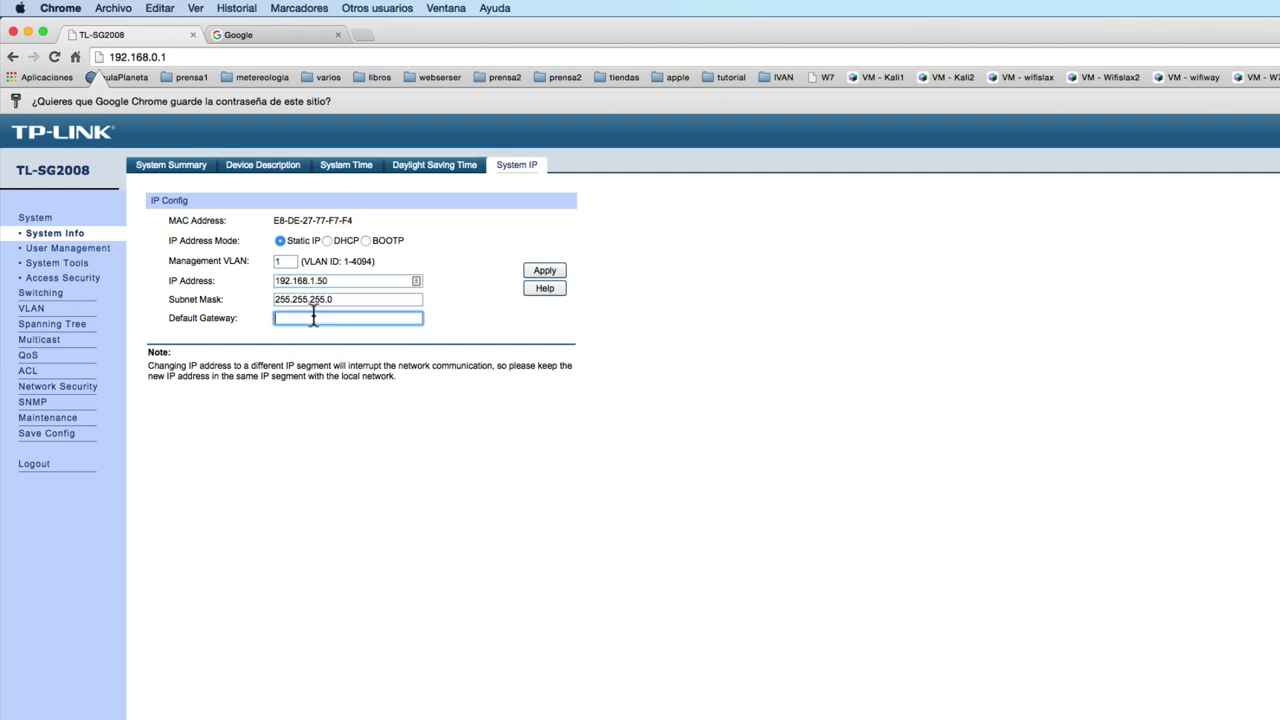
type("192.168.1.1")
left_click(542, 274)
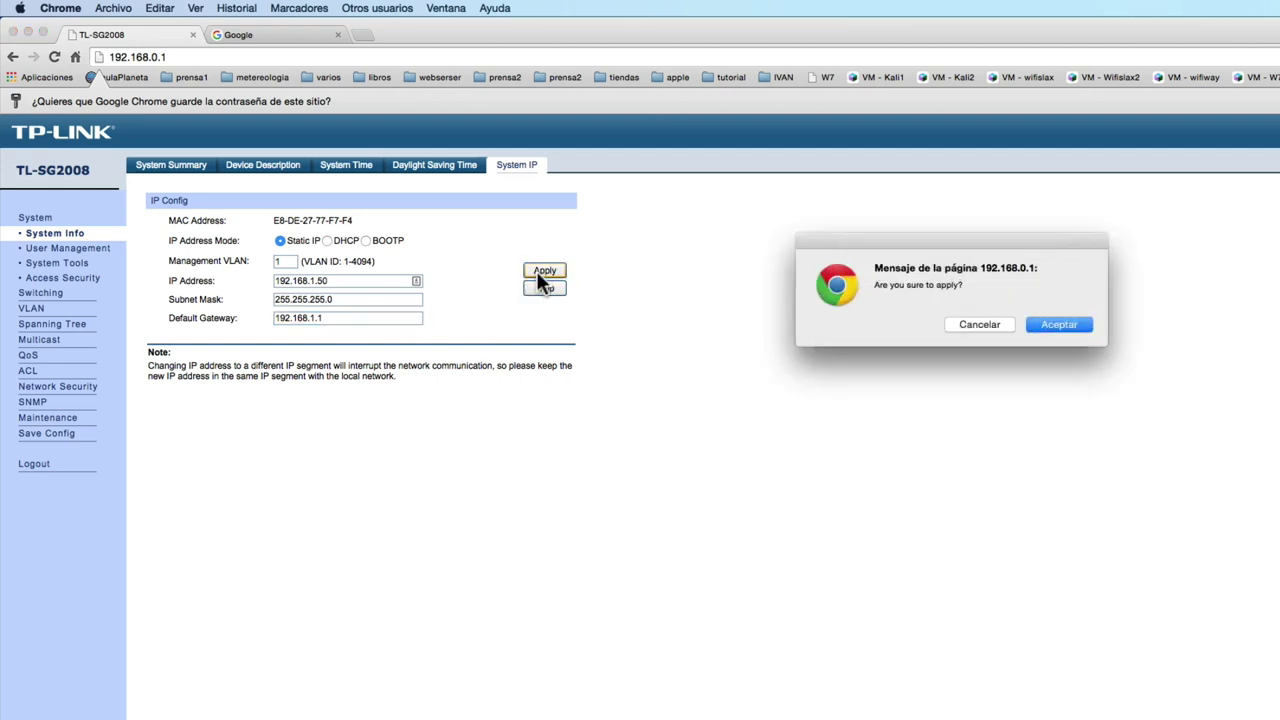
left_click(1050, 326)
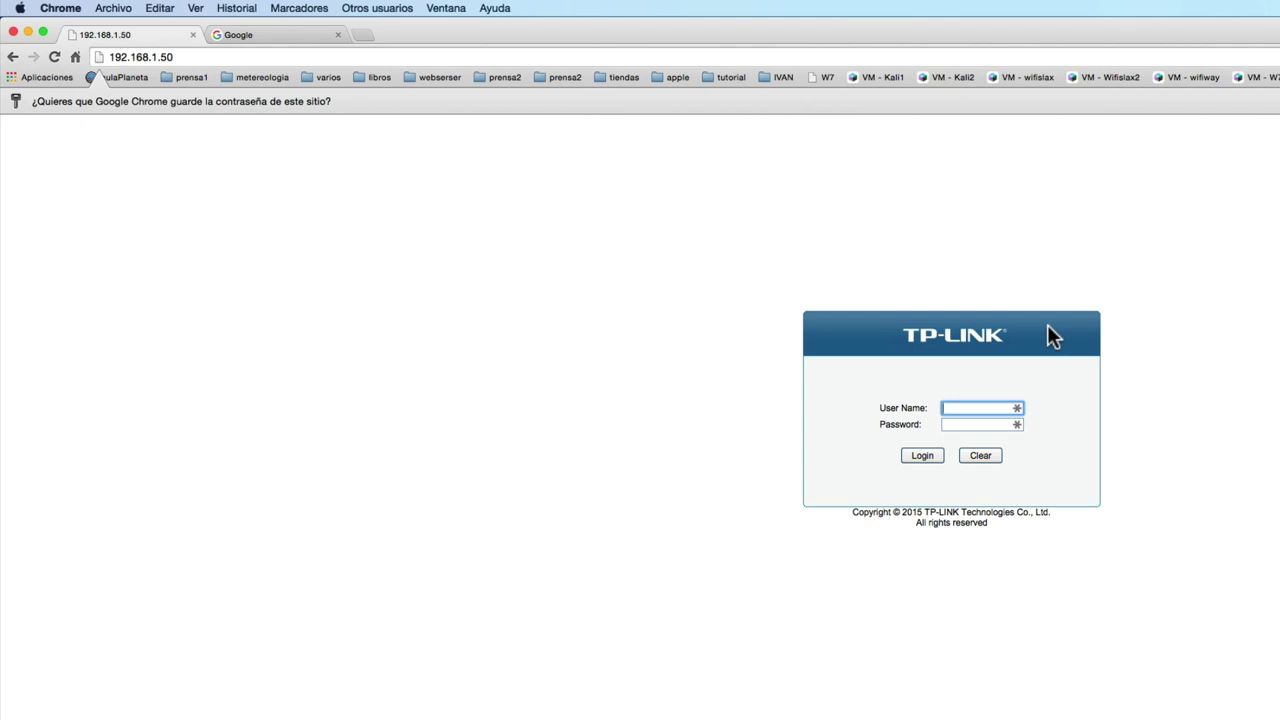
Log in to the switch's management page at its new address 192.168.1.50
left_click(547, 55)
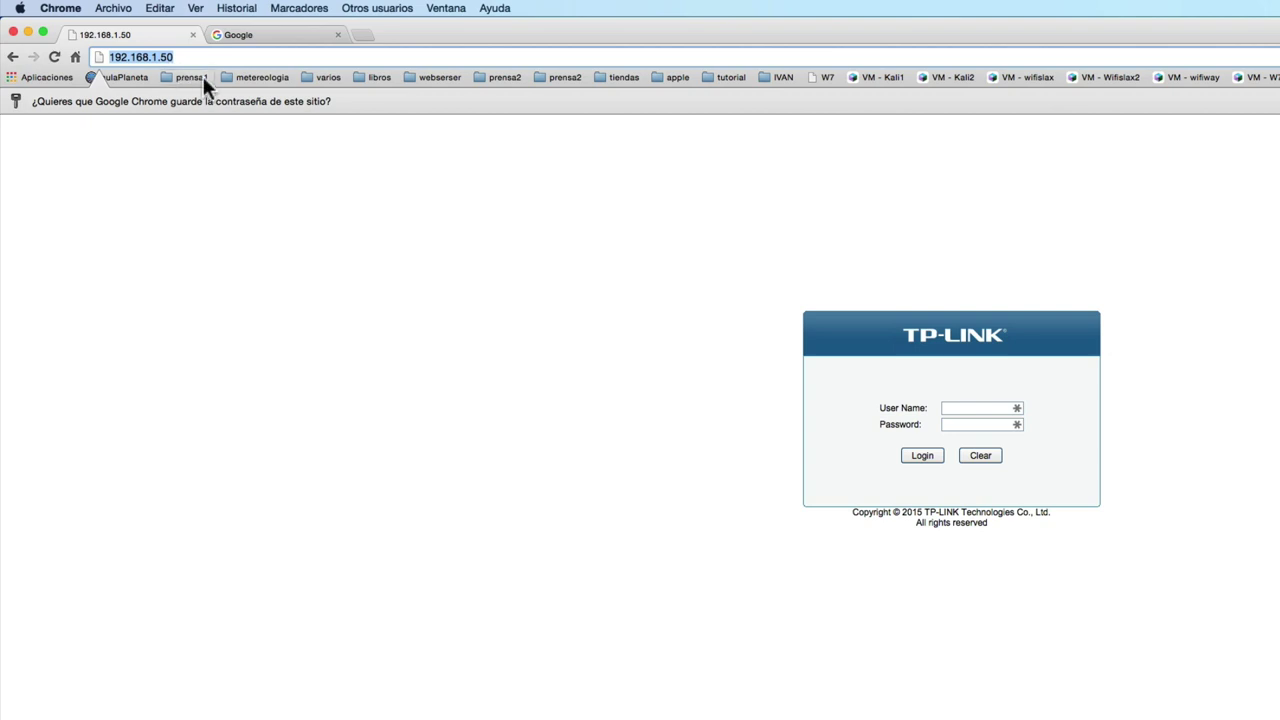
left_click(933, 456)
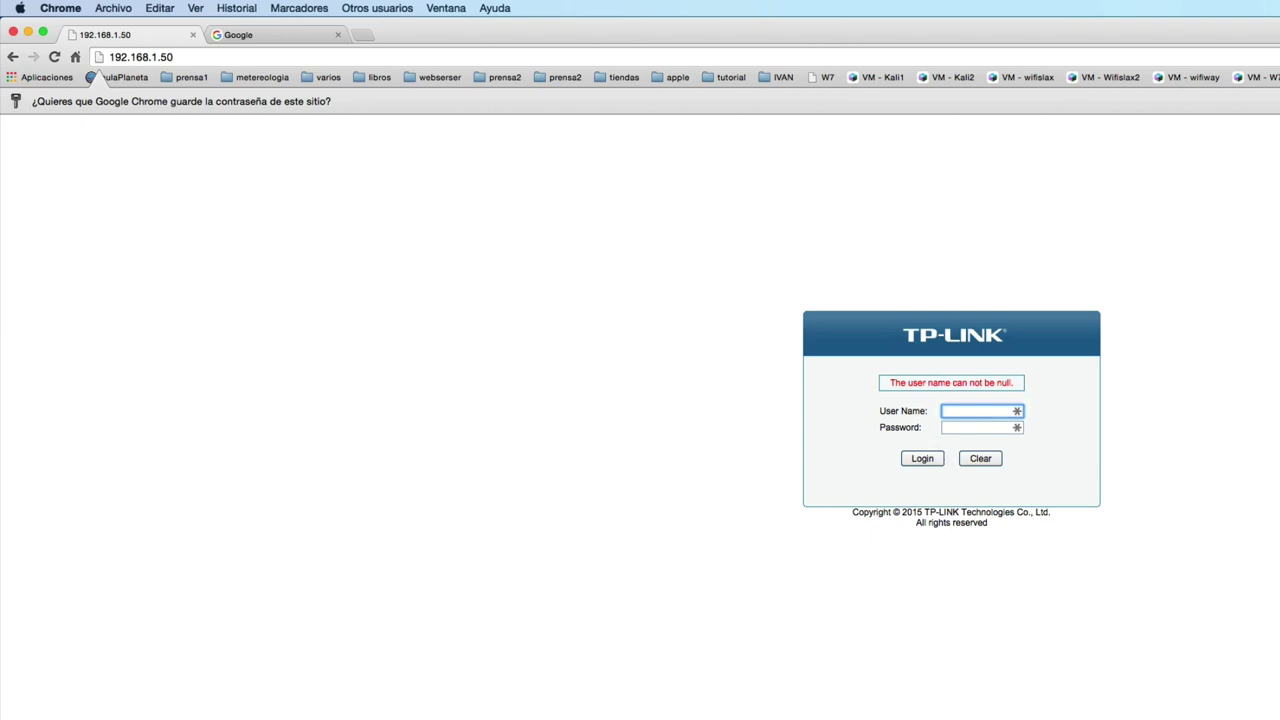
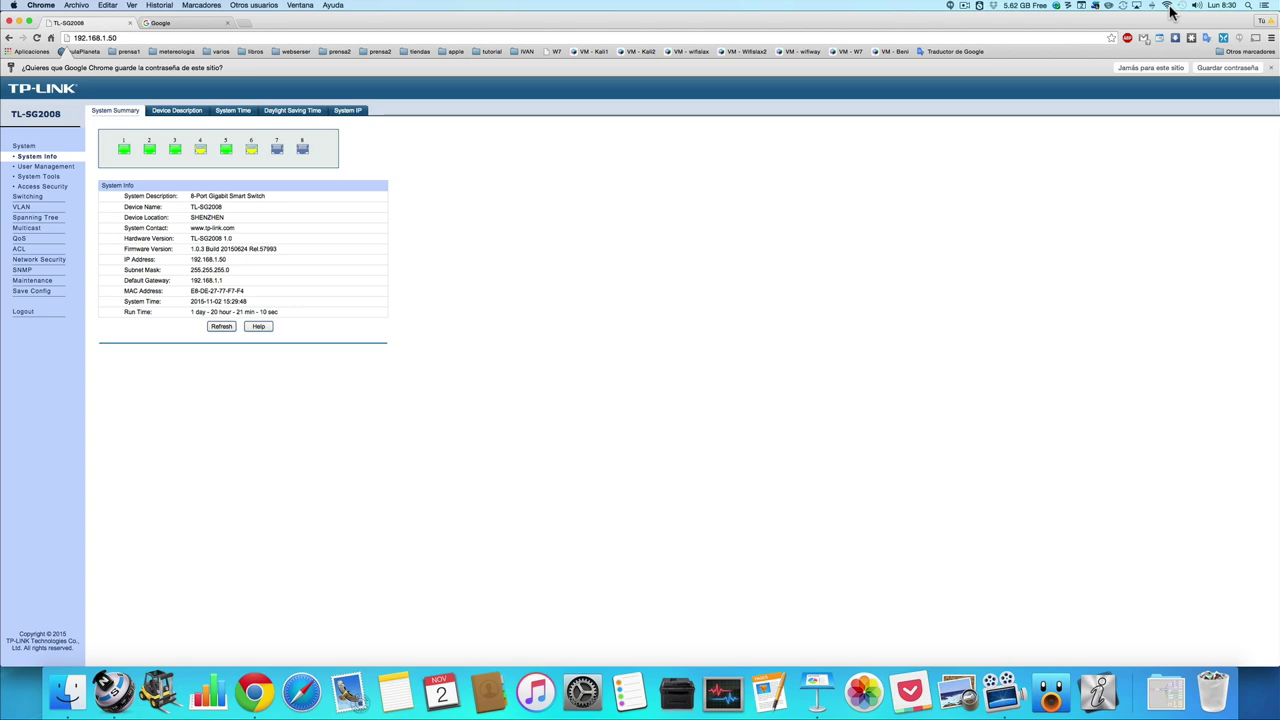
Set the Mac's manual Ethernet IPv4 address to 192.168.1.10, apply it, and close the network preferences and browser windows
left_click(1167, 7, "alt")
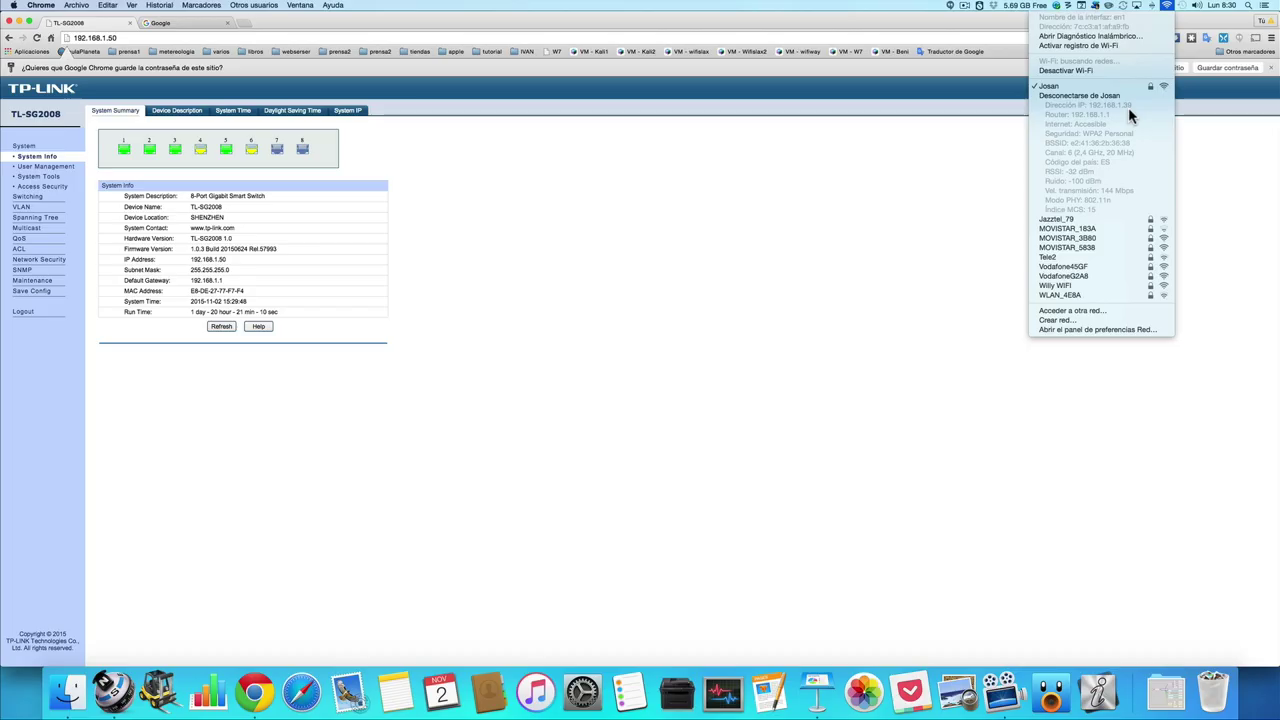
left_click(1116, 328)
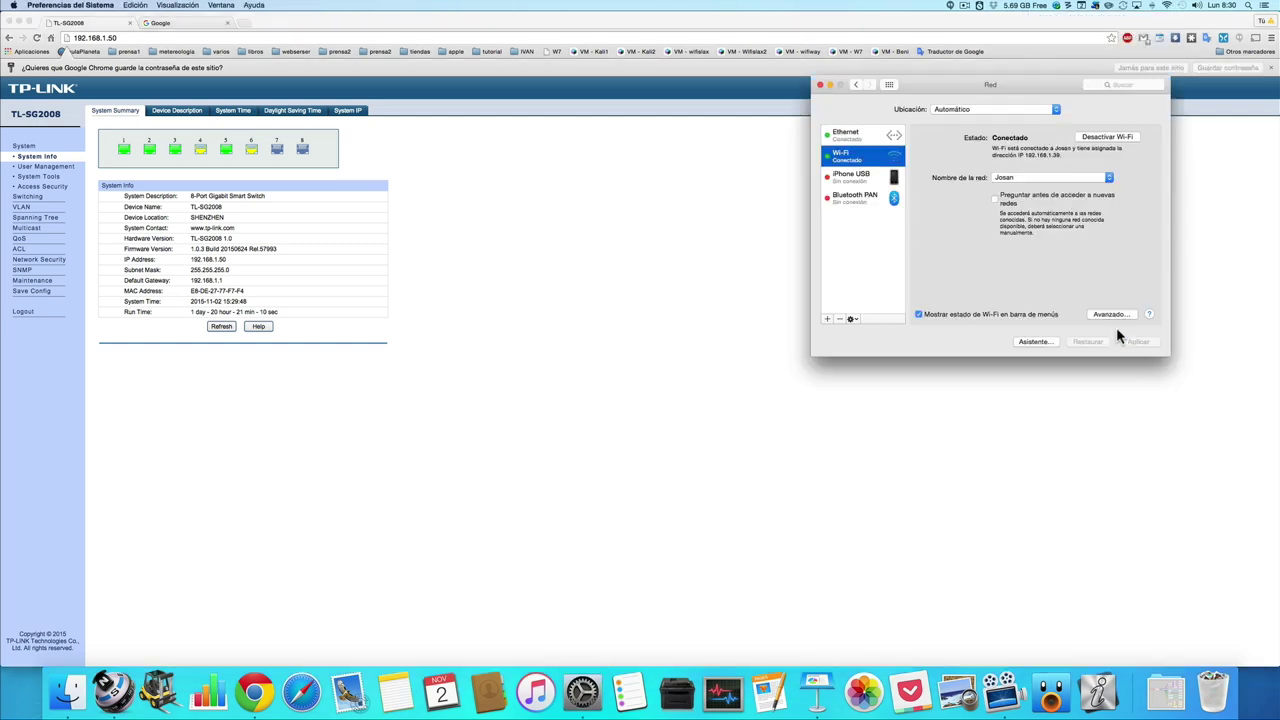
left_click(855, 131)
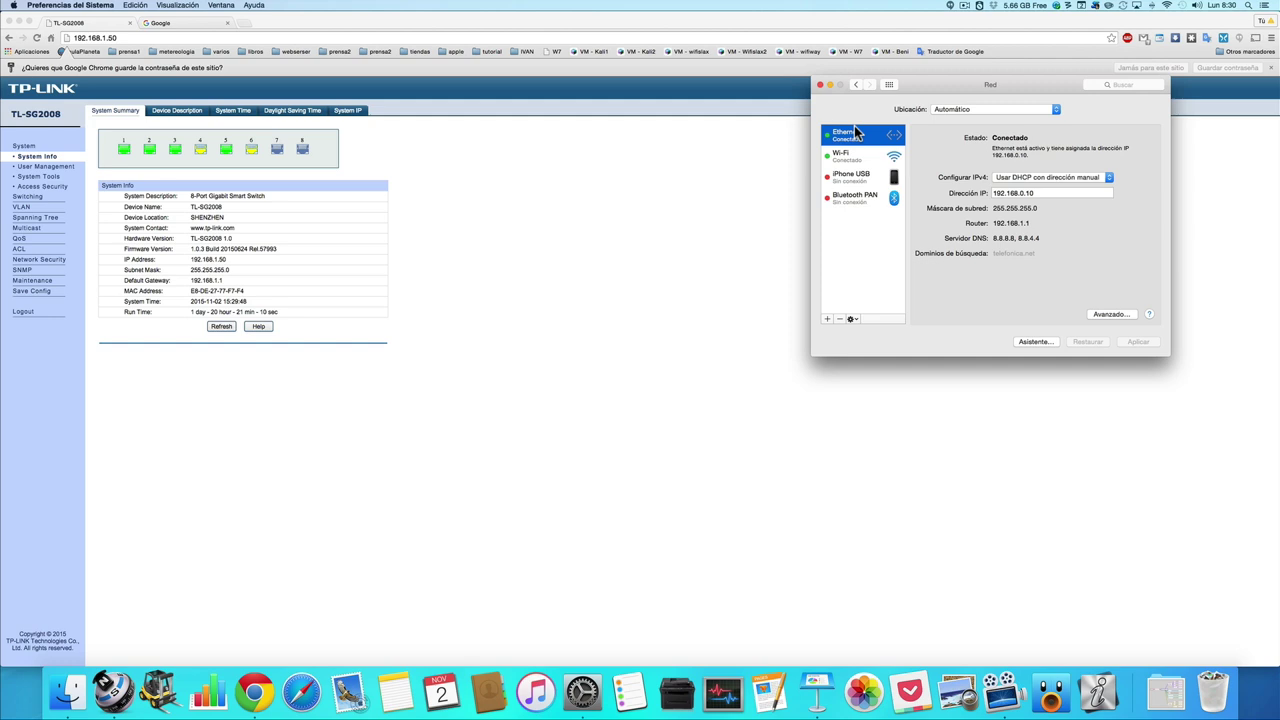
left_click(1108, 315)
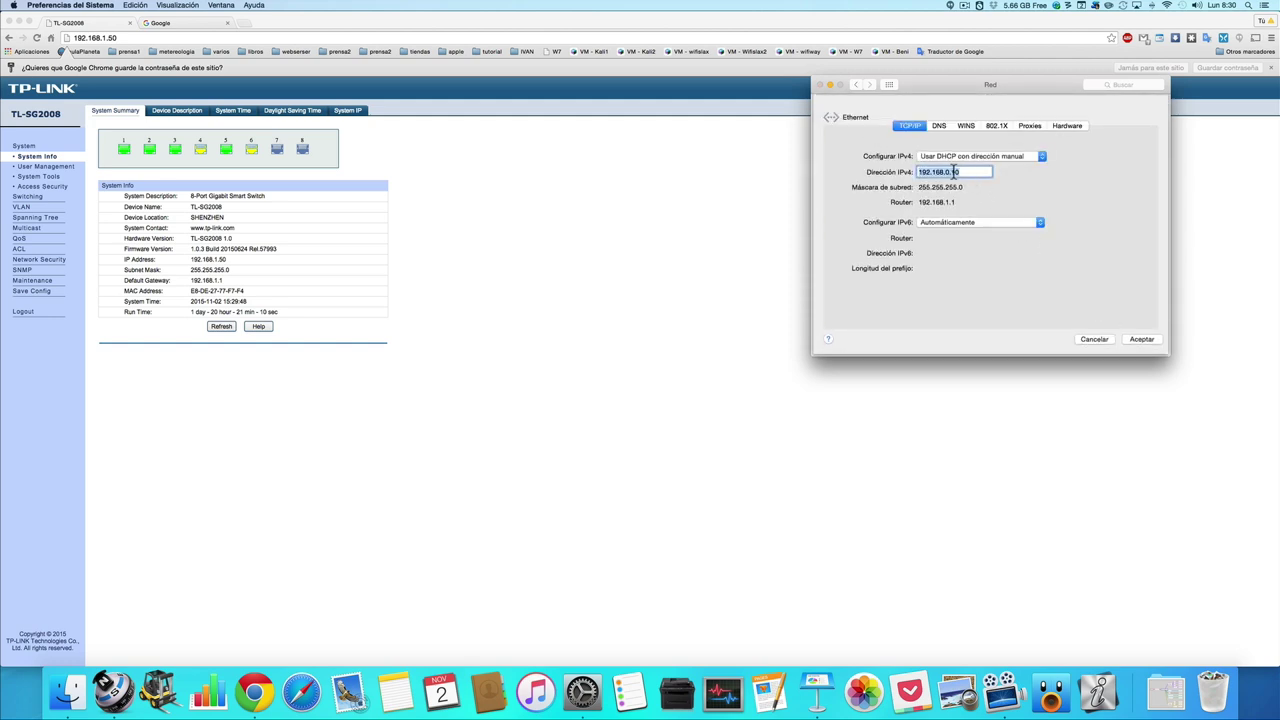
left_click(948, 171)
key("BackSpace")
key("BackSpace")
type("1")
left_click(1141, 340)
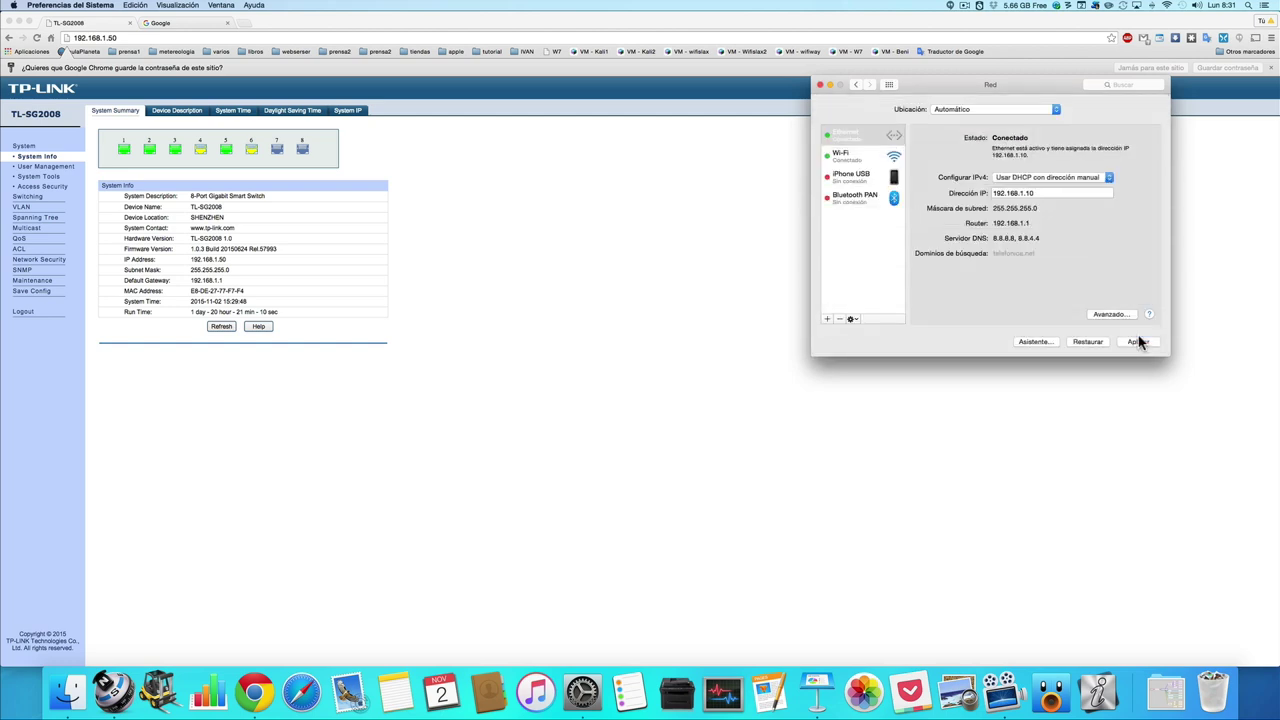
left_click(1140, 344)
left_click(820, 84)
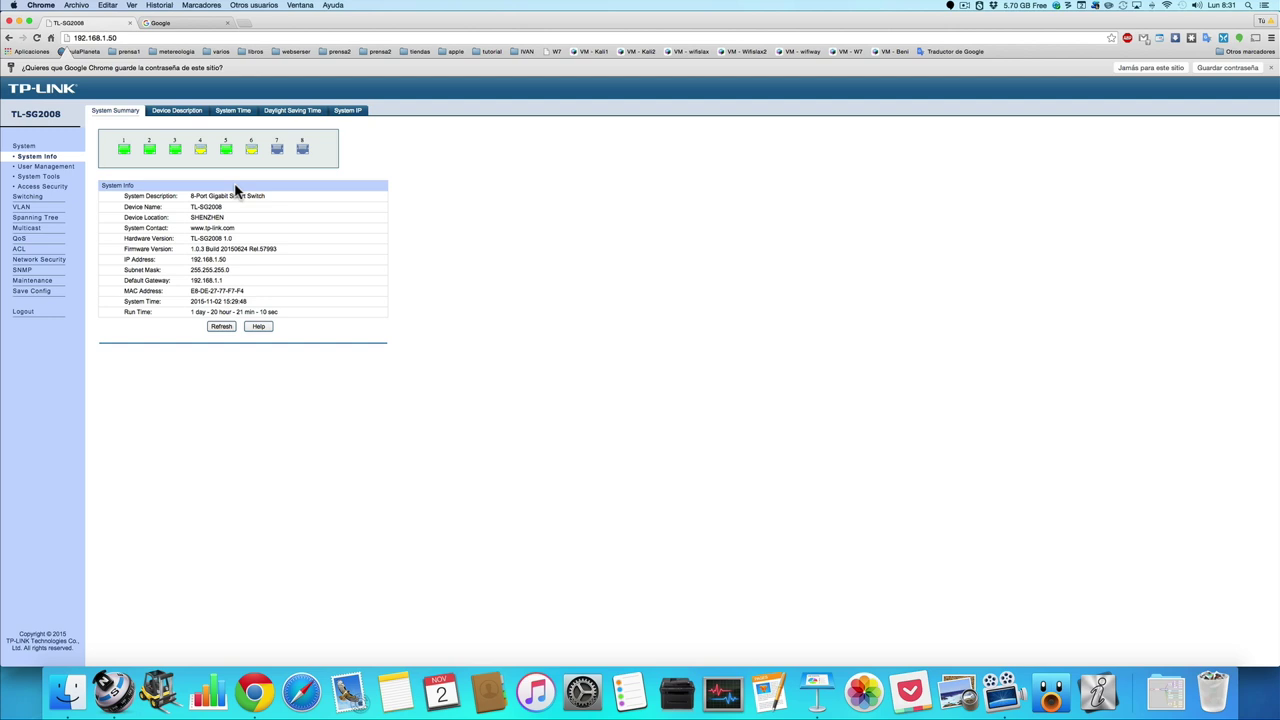
left_click(8, 21)
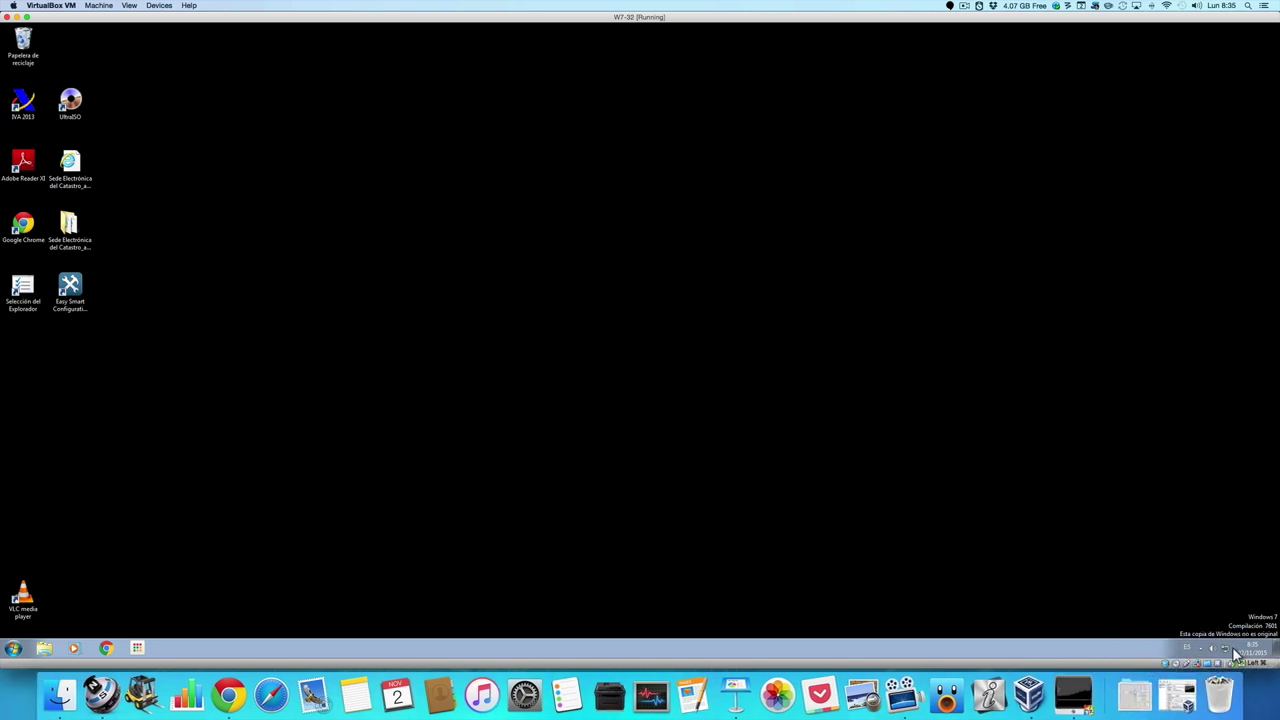
Open the Internet Protocol version 4 (TCP/IPv4) properties of the Windows 7 machine's "Conexión de área local"
left_click(1225, 653)
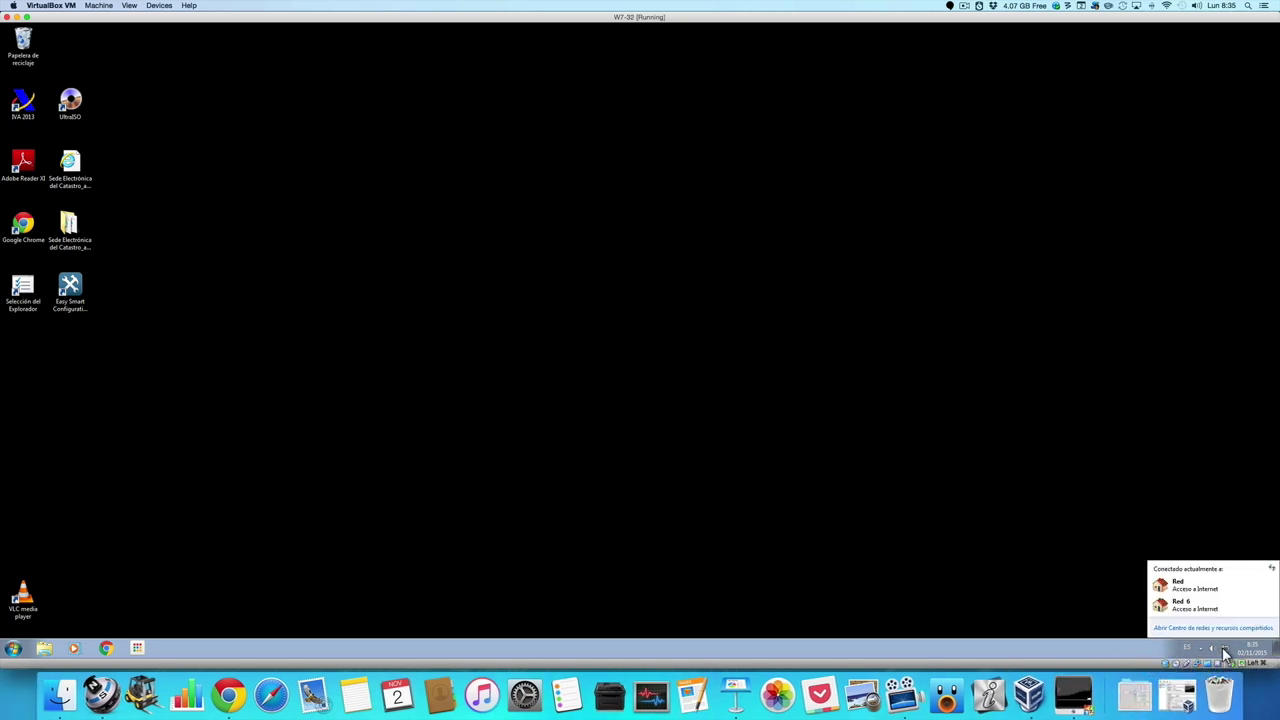
left_click(1216, 628)
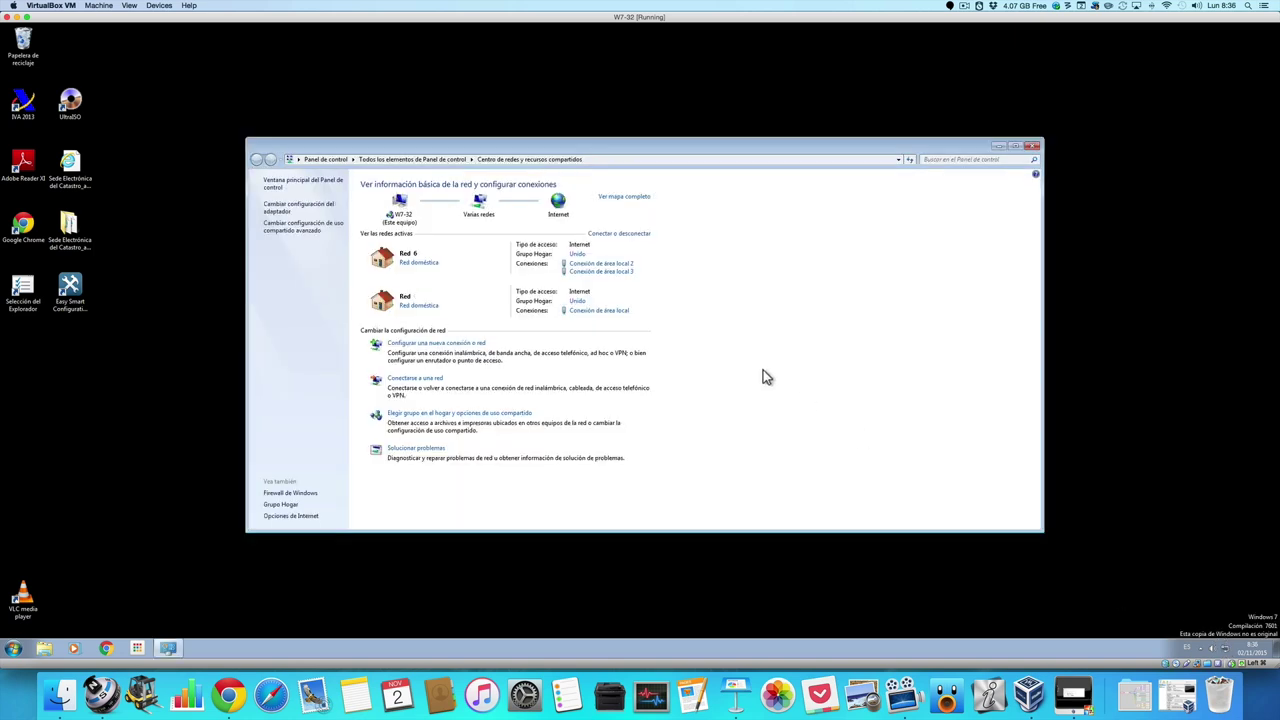
left_click(592, 311)
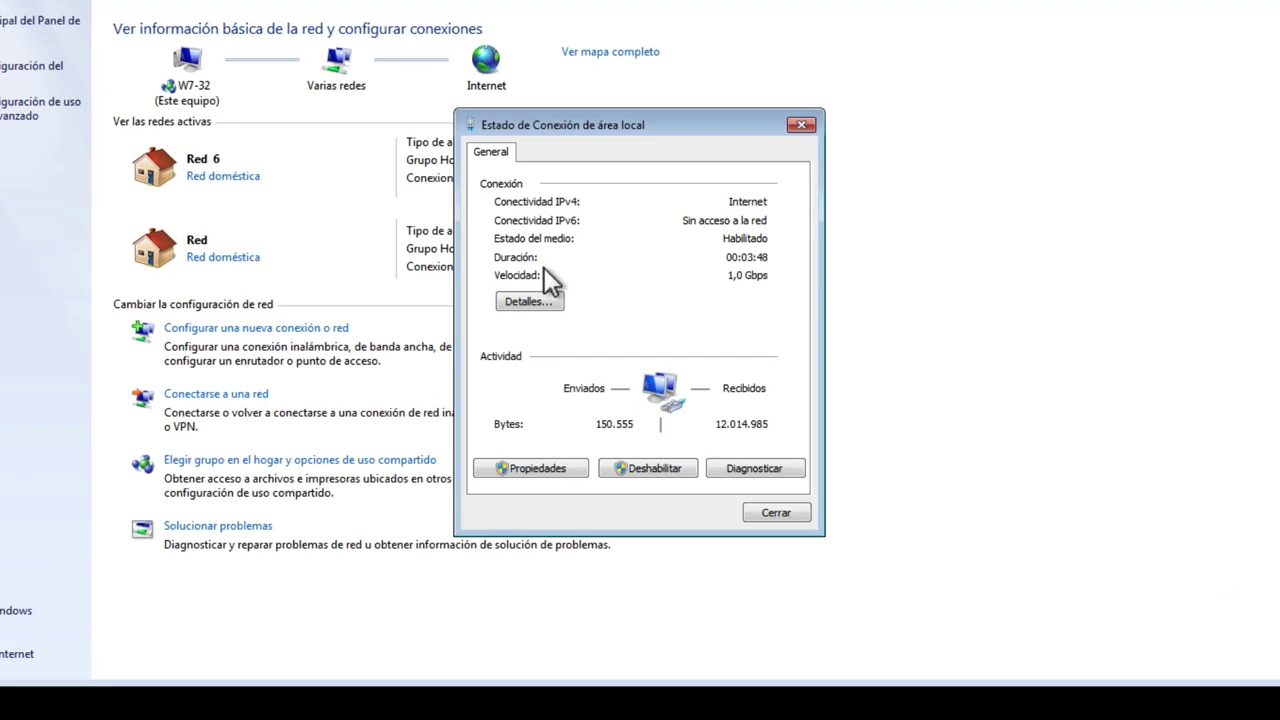
left_click(564, 465)
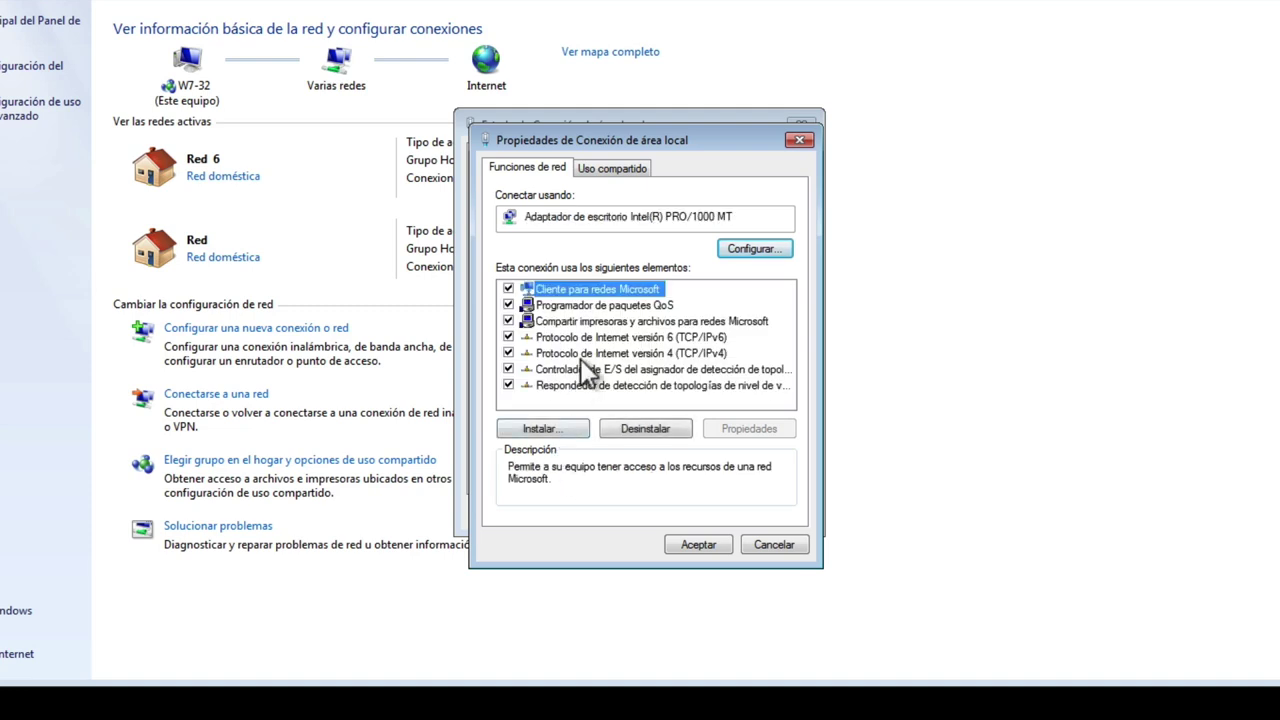
left_click(584, 355)
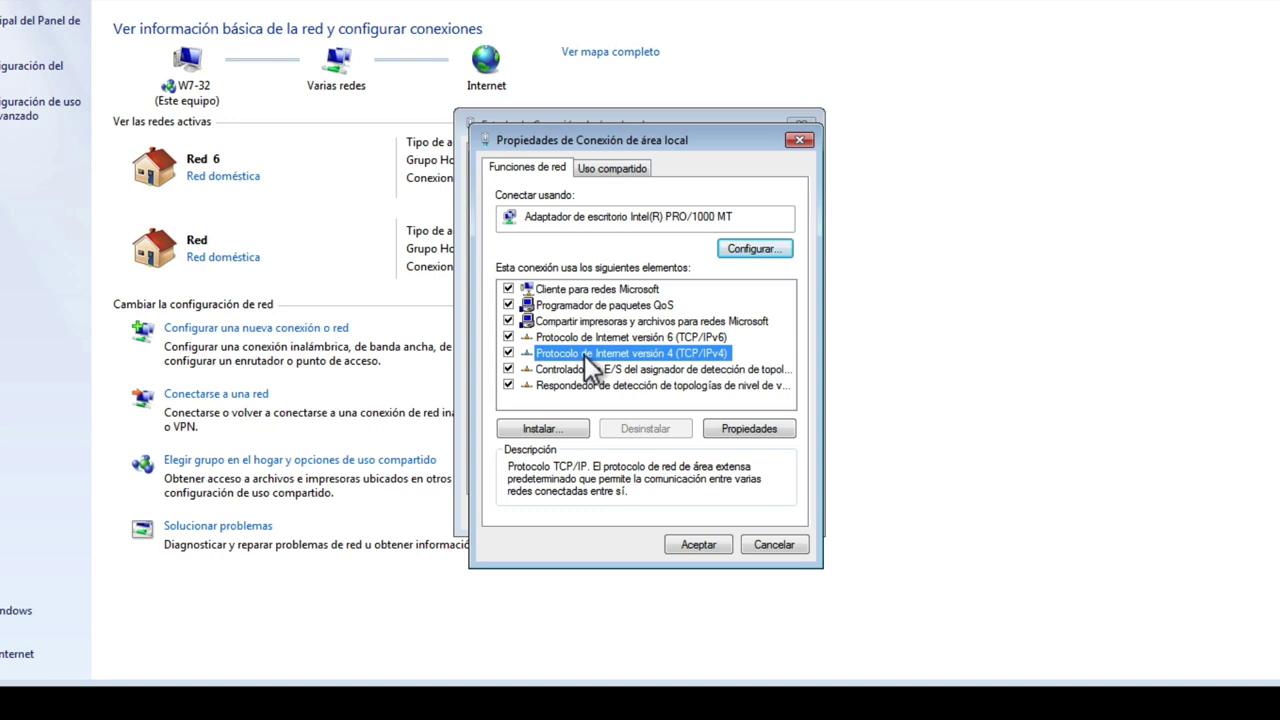
left_click(744, 426)
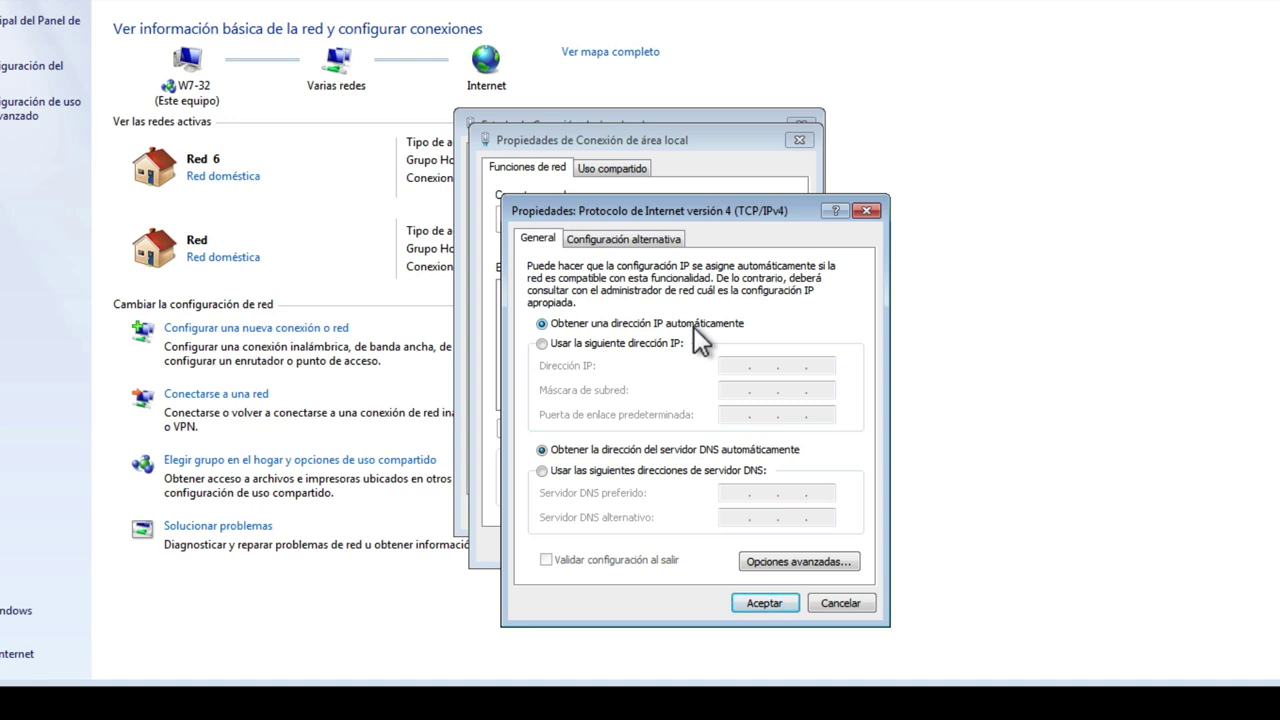
Switch the connection to a manual IP address of 192.168.0.15 with subnet mask 255.255.255.0
left_click(661, 342)
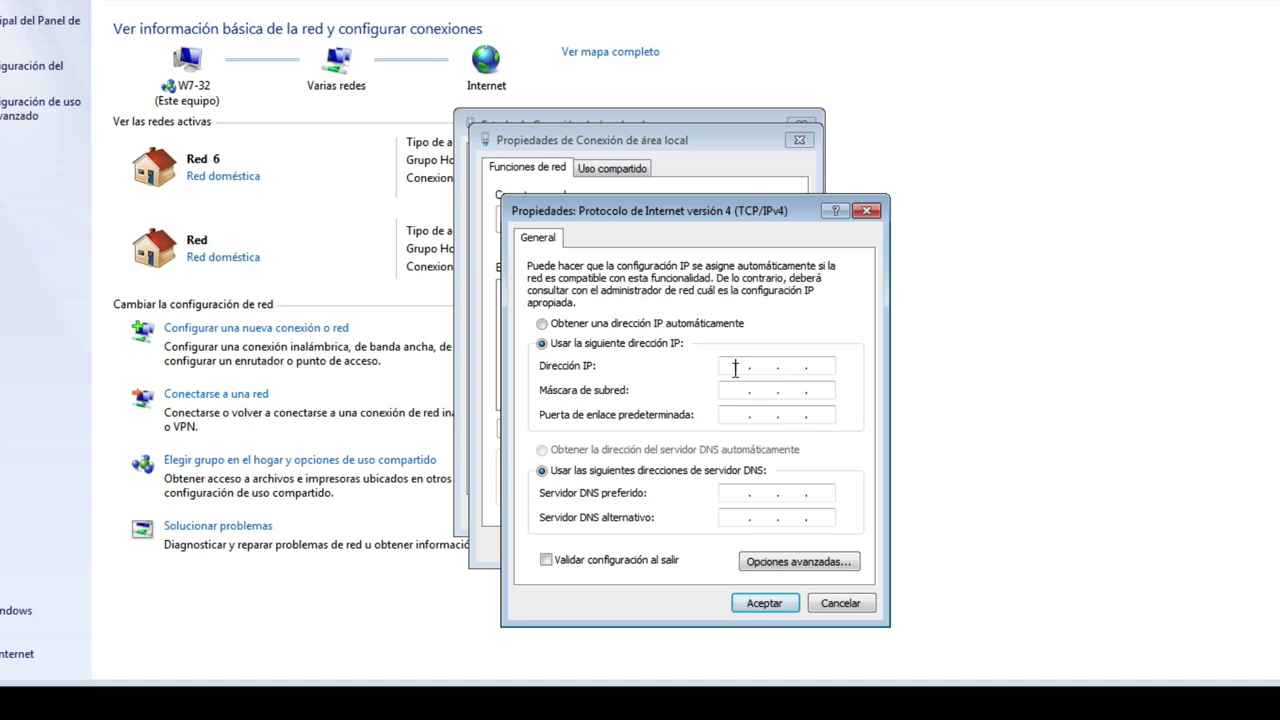
type("192 . 168 . 0 . 15")
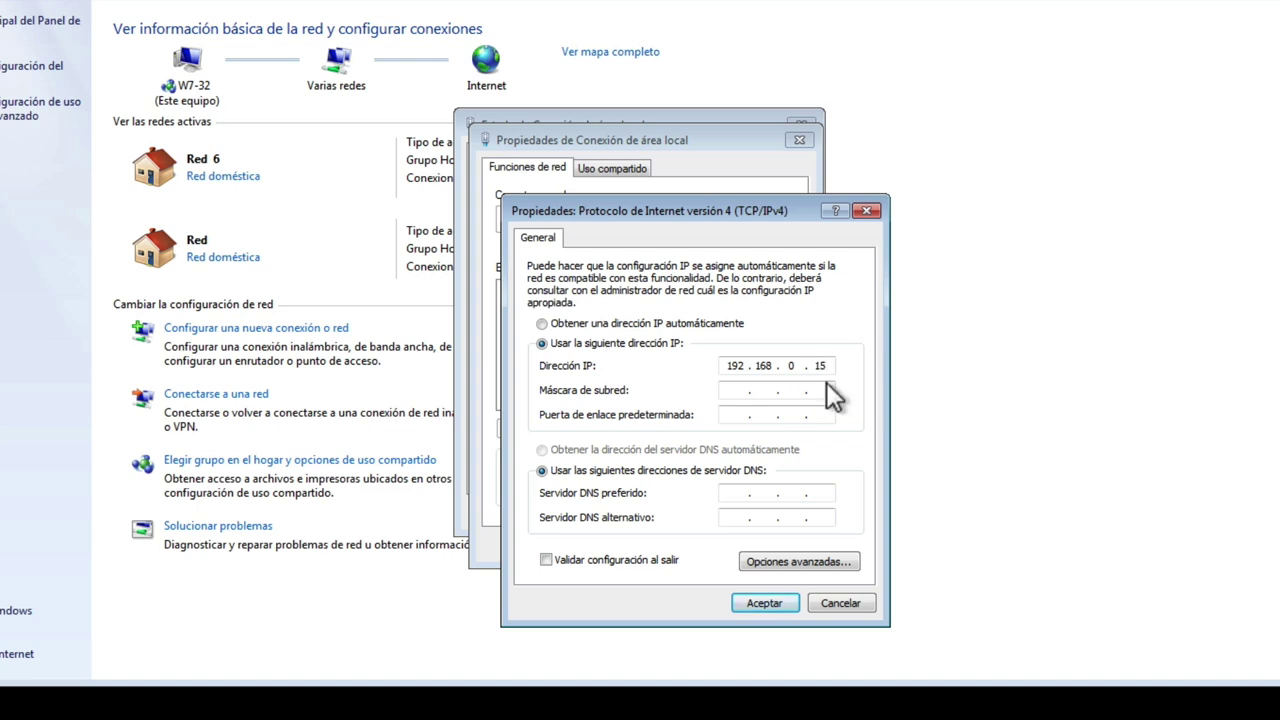
left_click(741, 389)
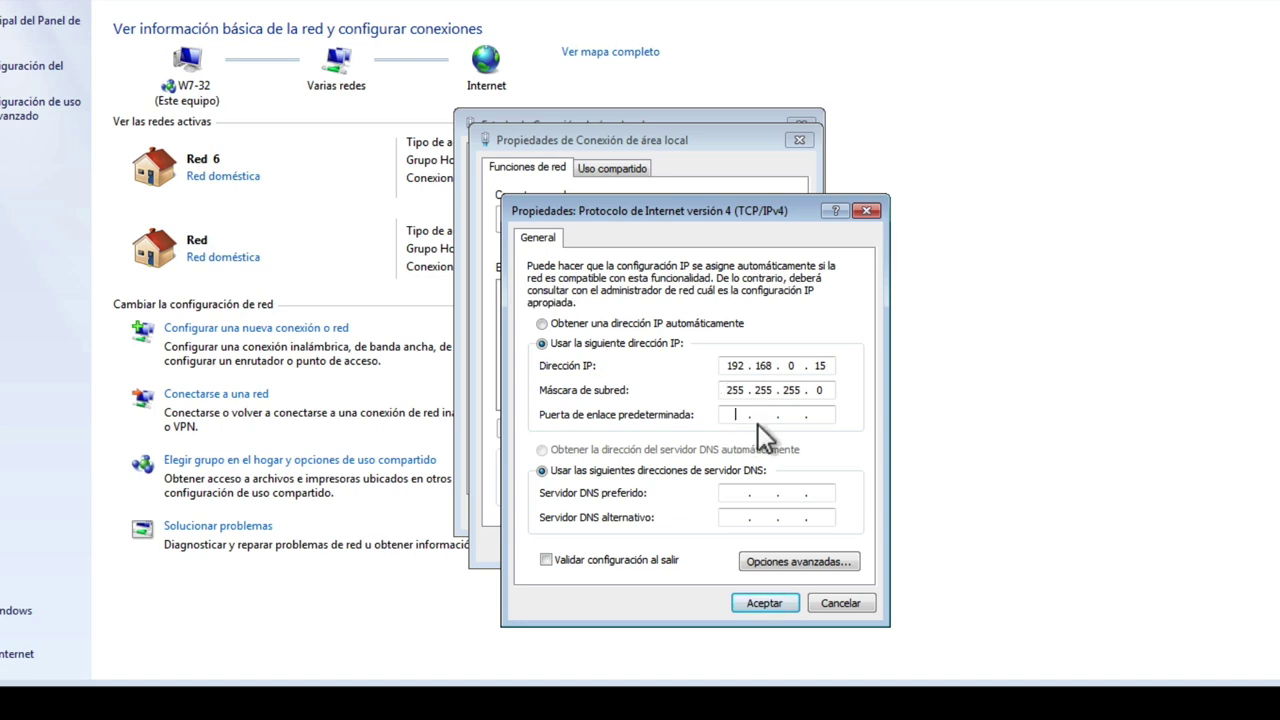
Set the connection's default gateway to 192.168.1.1
type("192")
type("1681")
type("168 . 1 . 1")
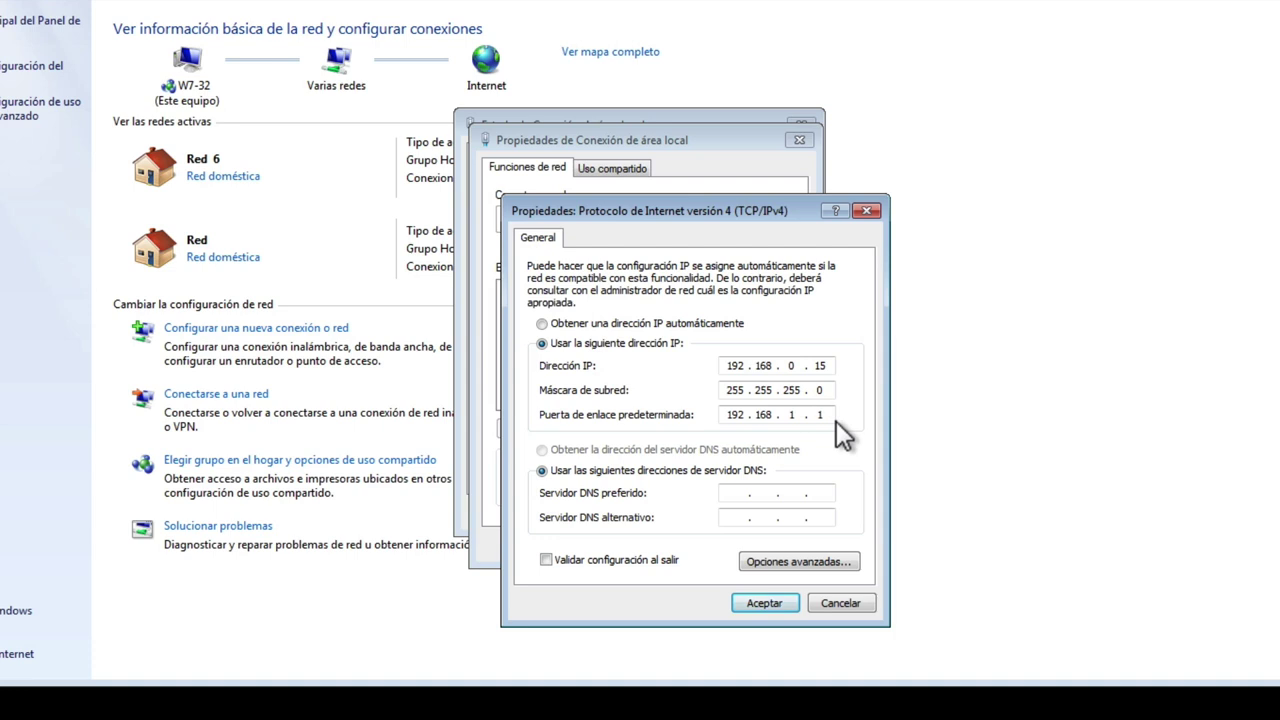
Enable validation of the settings on exit and save the IPv4 configuration, accepting a gateway outside the subnet
left_click(724, 493)
left_click(655, 560)
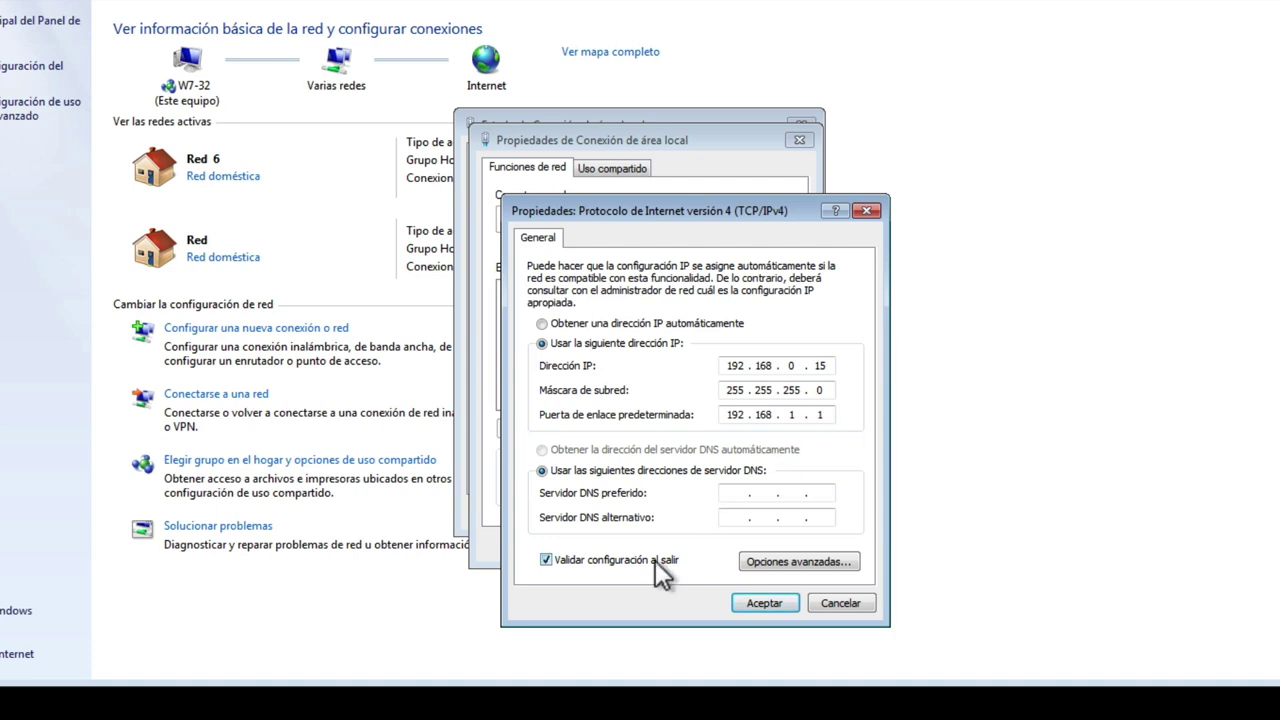
left_click(763, 603)
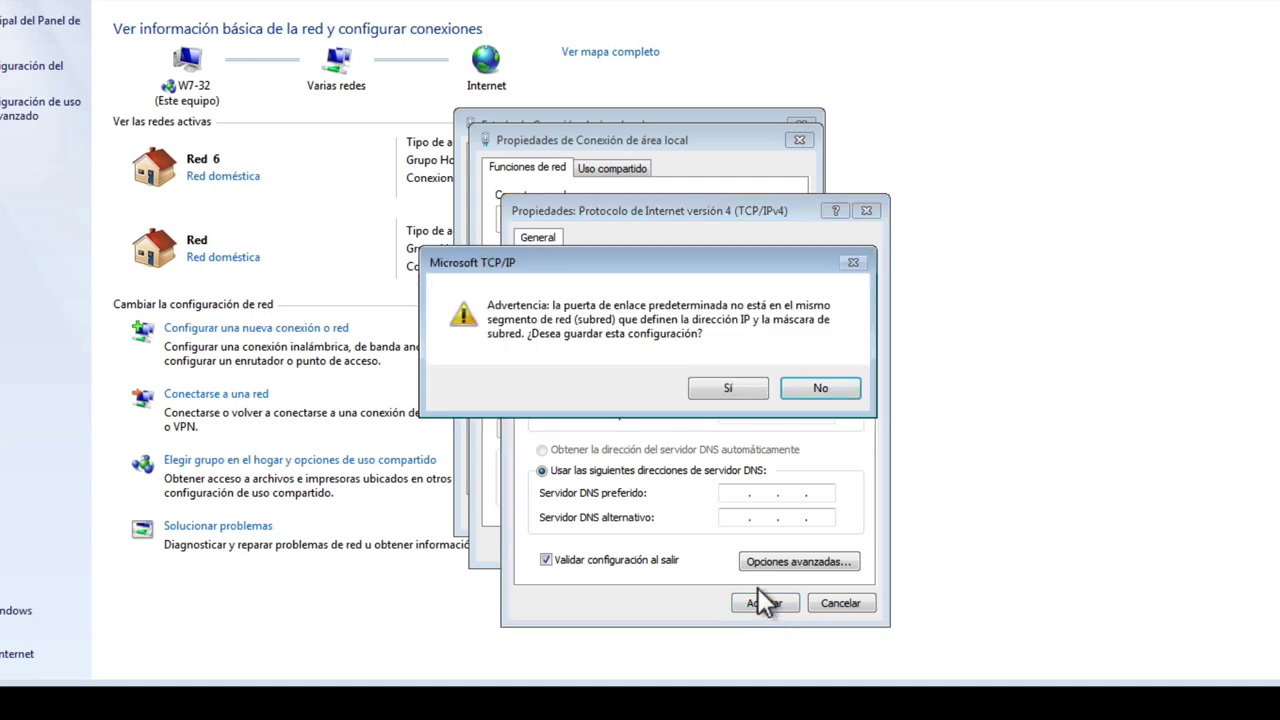
left_click(727, 388)
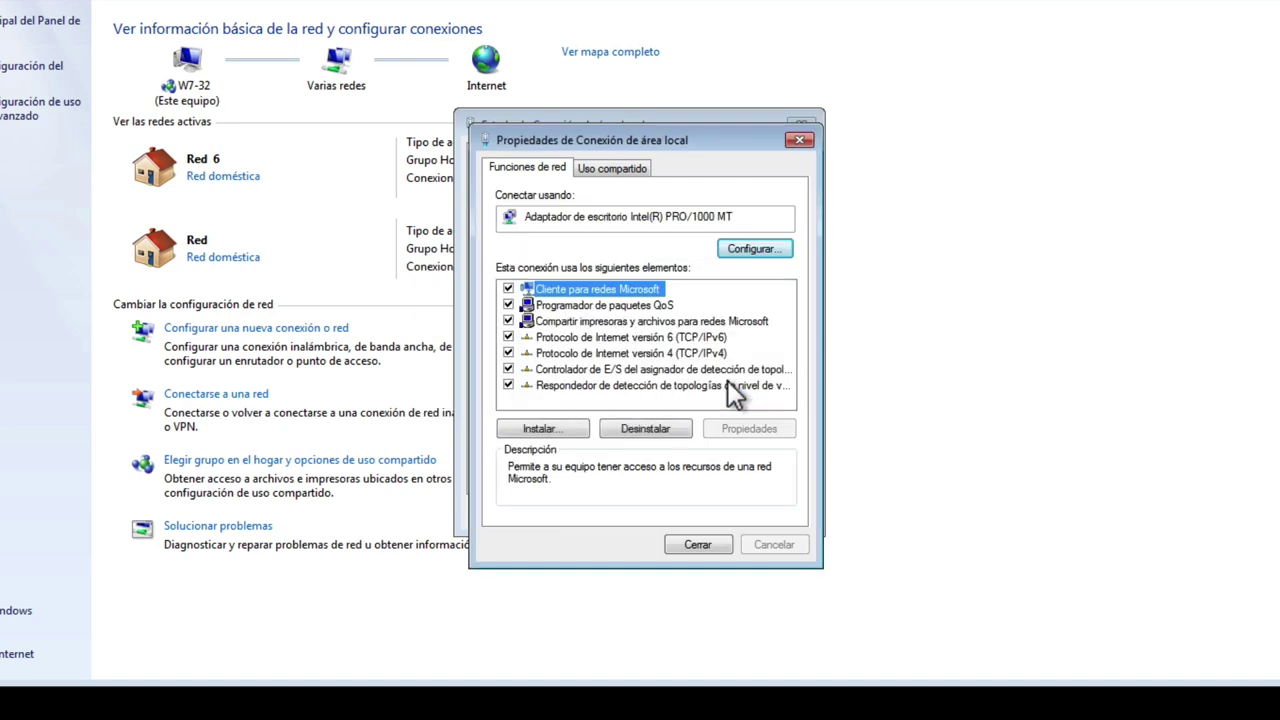
Close the connection's properties and check the IPv4 address, mask and gateway in its connection details
left_click(725, 540)
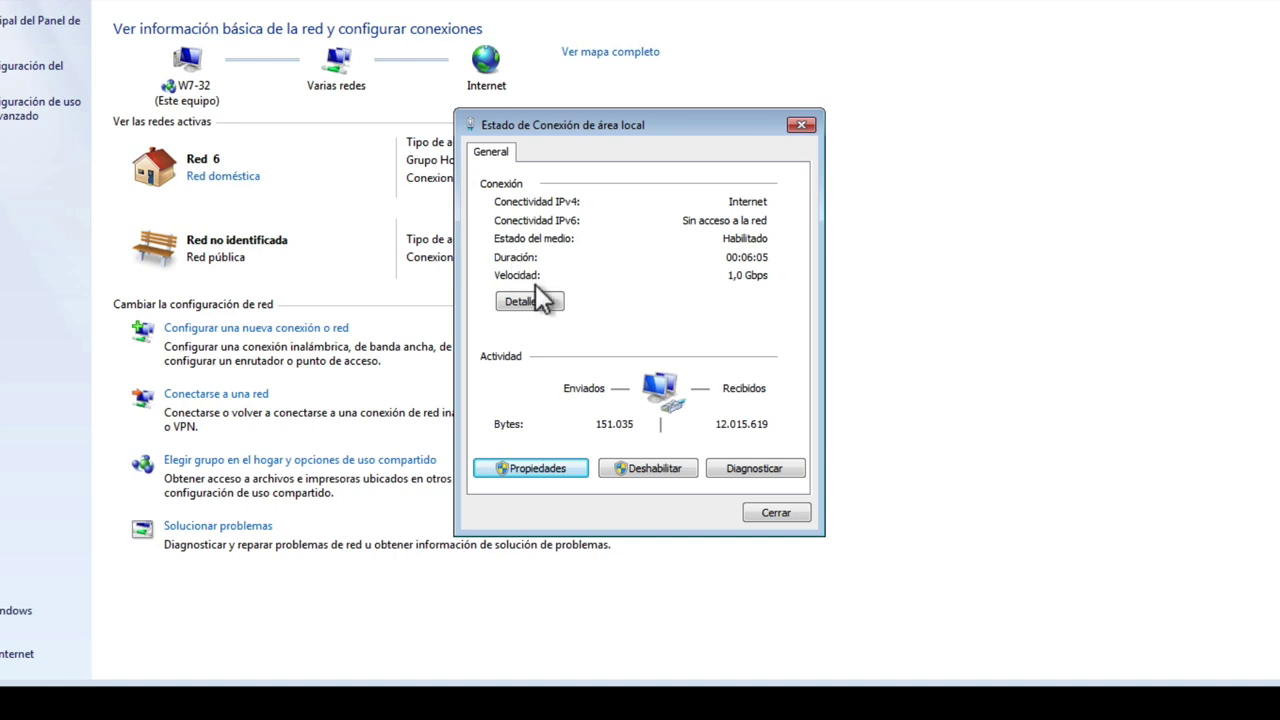
left_click(538, 302)
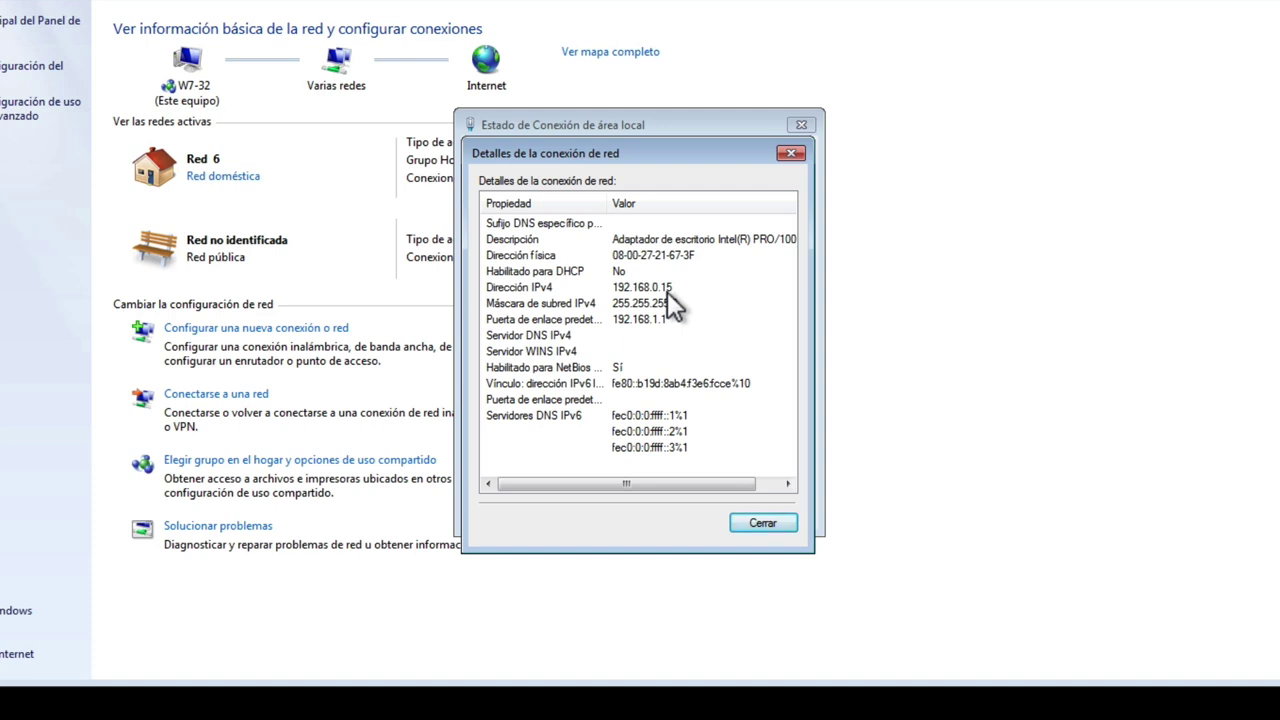
left_click(770, 523)
Set the local area connection's IPv4 to obtain its IP address automatically, enable validation on exit, and accept the settings
left_click(553, 470)
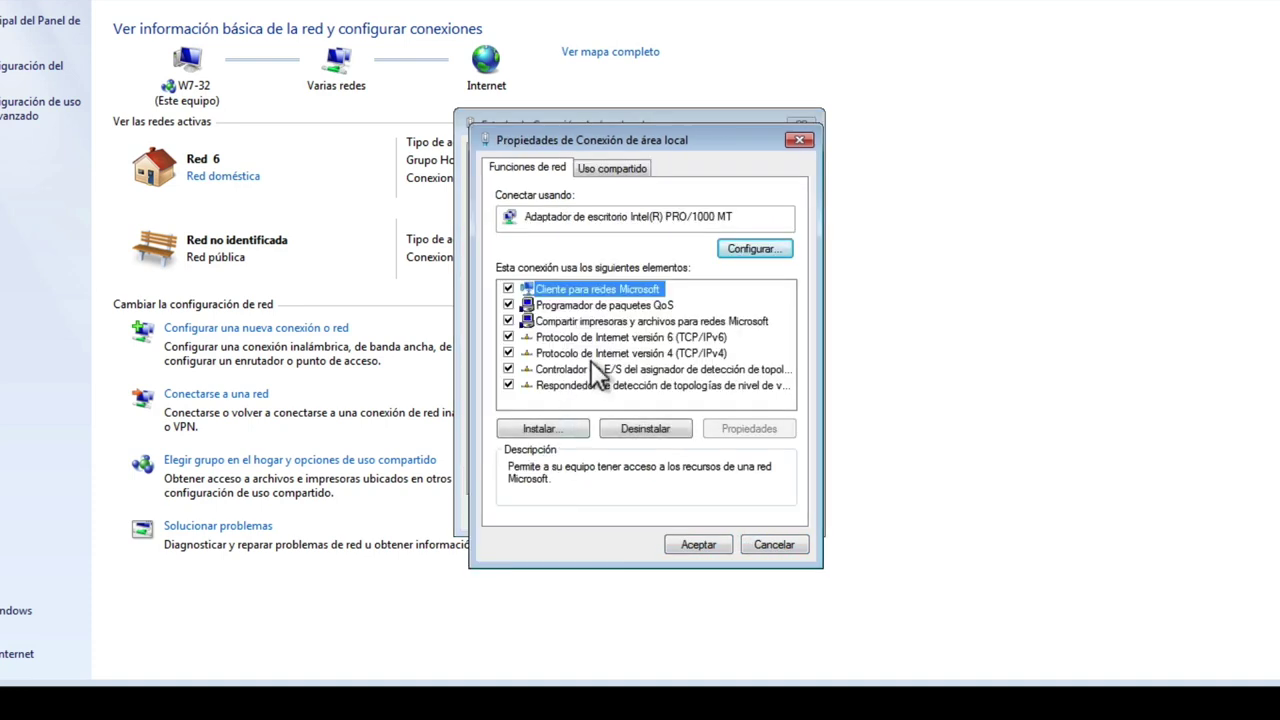
left_click(601, 354)
left_click(743, 434)
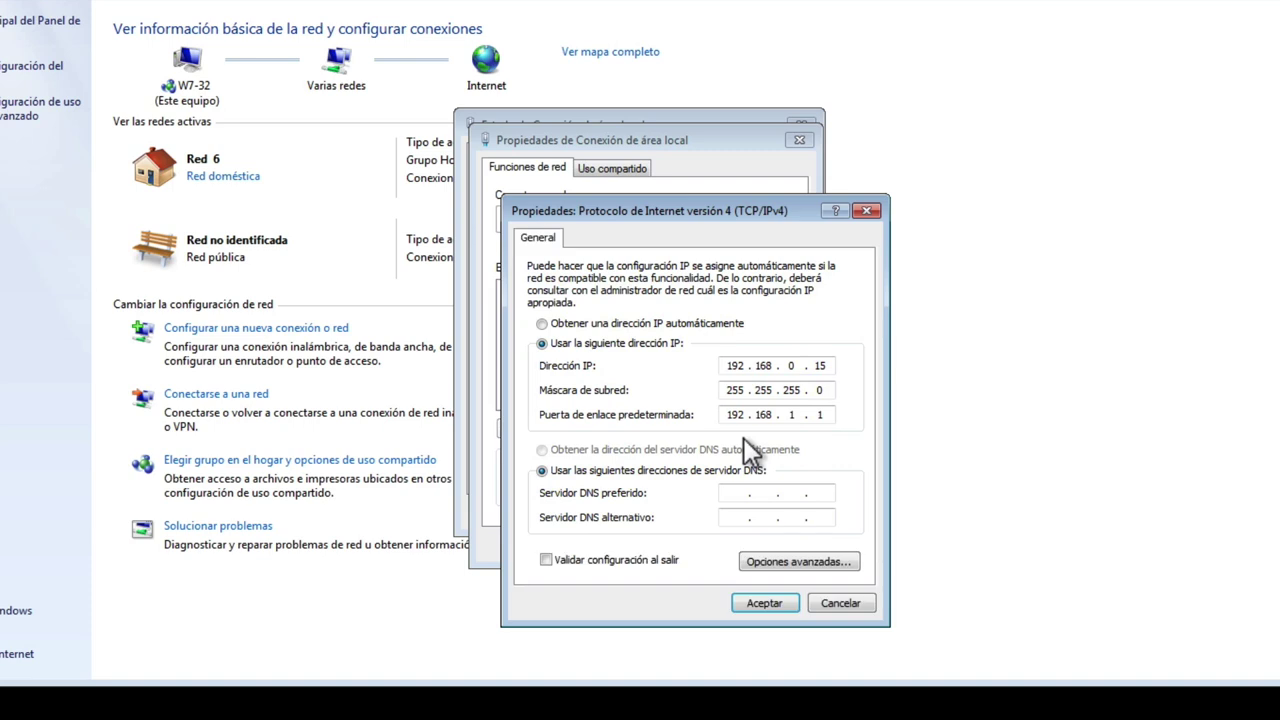
left_click(650, 322)
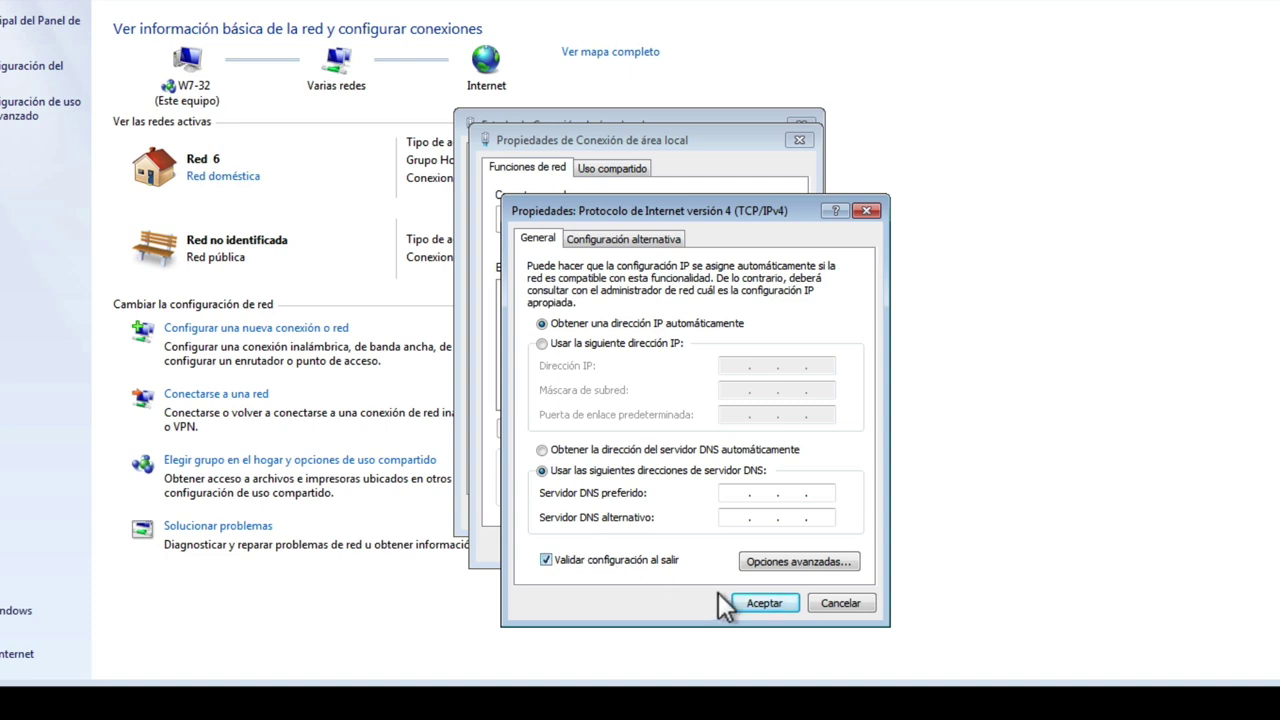
left_click(760, 604)
Close the connection's properties and status dialogs and the Network and Sharing Center
left_click(708, 549)
left_click(784, 519)
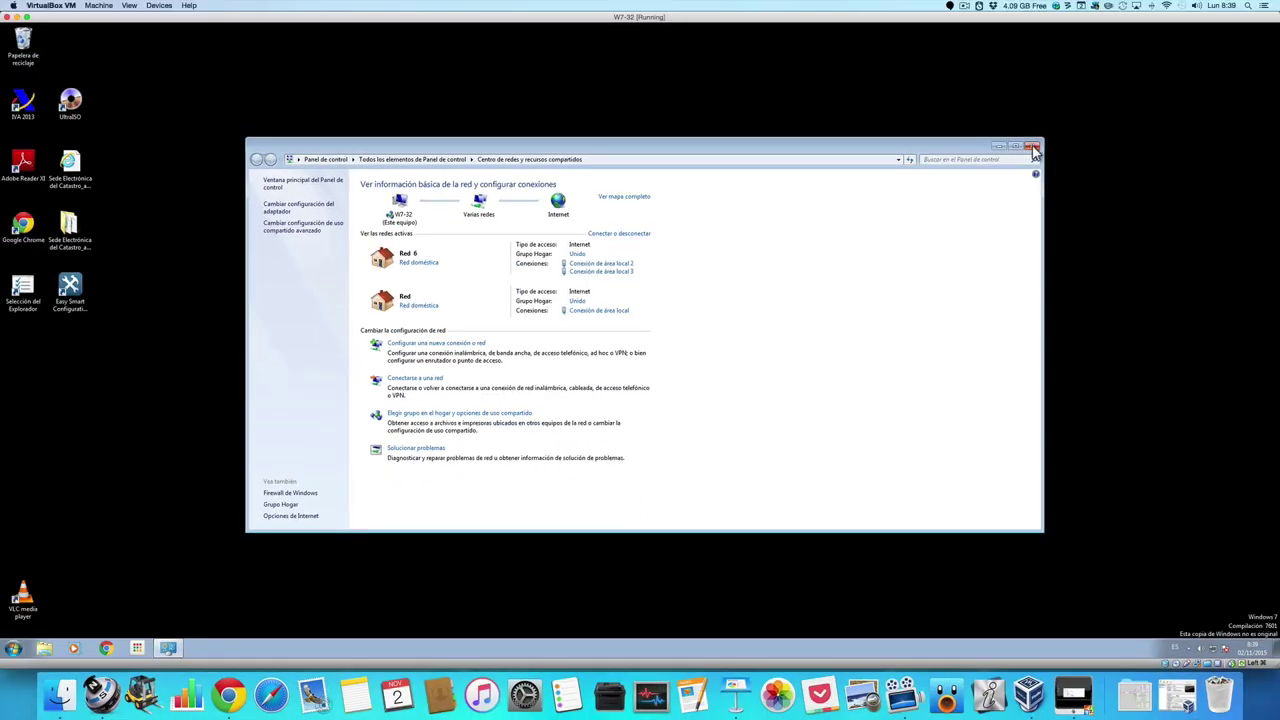
left_click(1033, 148)
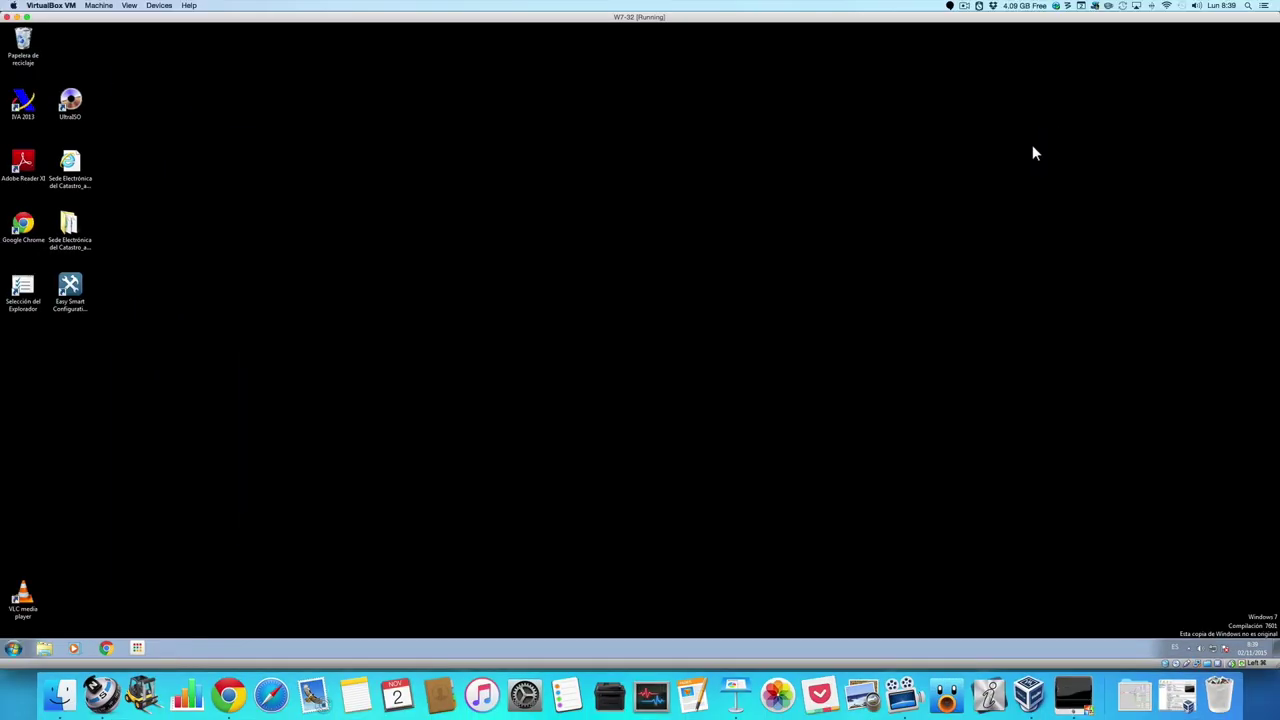